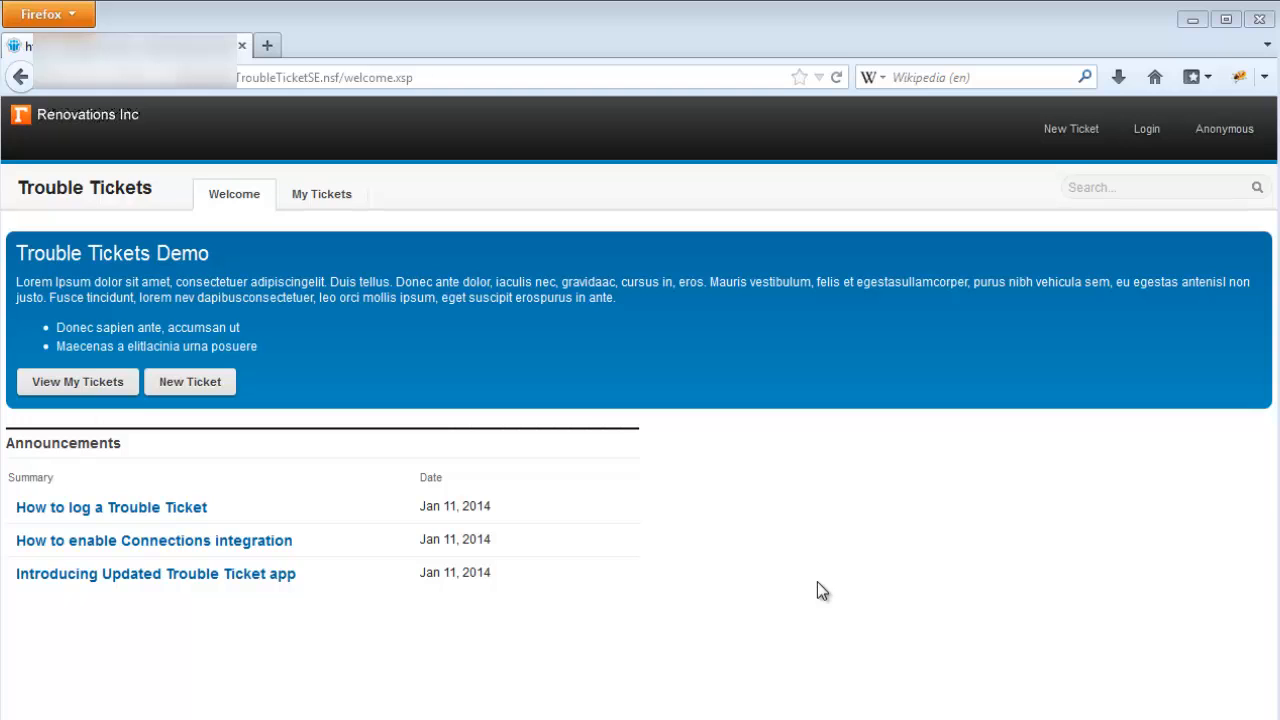
- Sign in with the saved user name and password to reach the manager welcome page
left_click(1131, 147)
type("Frank")
key("Down")
key("Return")
type("pa")
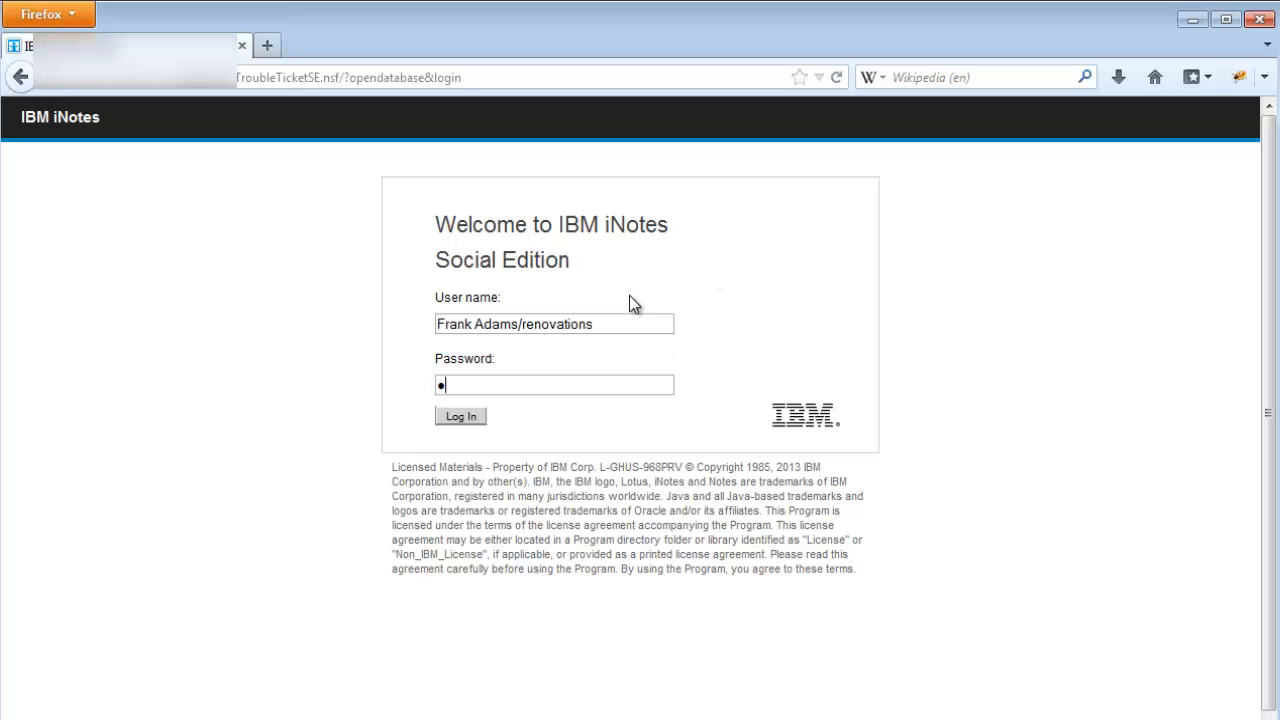
type("ssword")
key("Return")
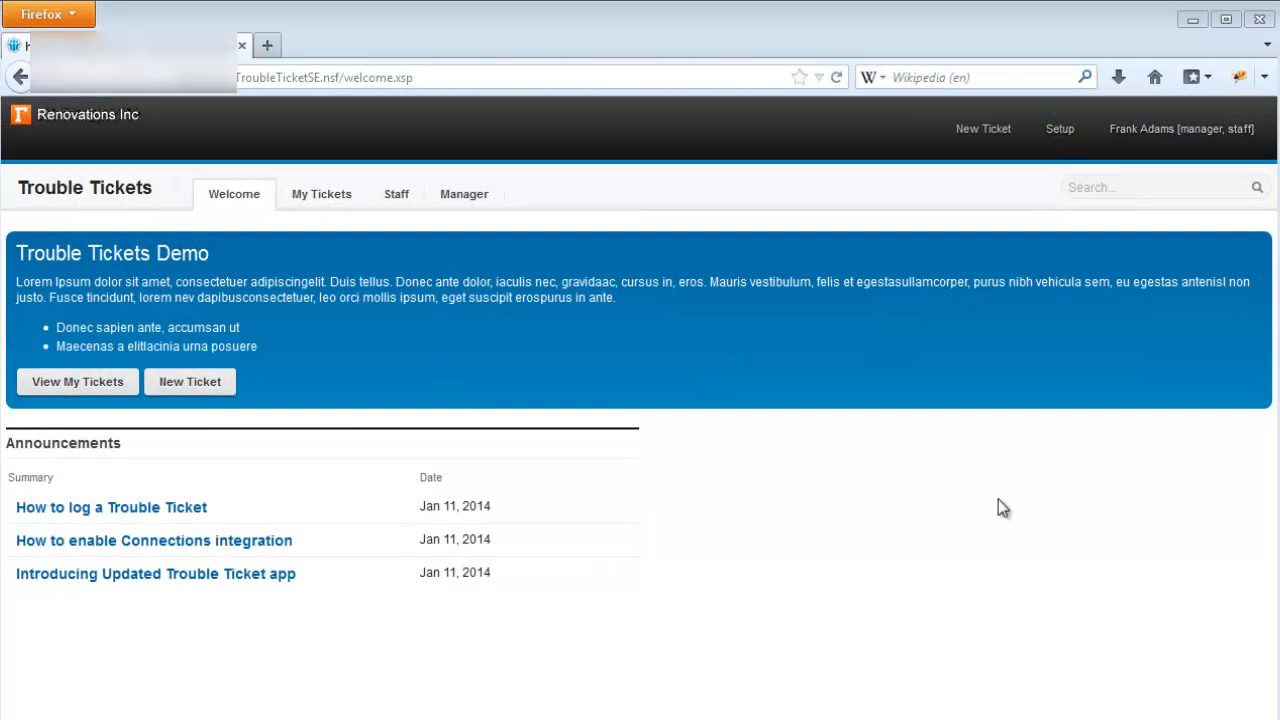
- In Connections Setup, enable Connections integration and choose Basic Login
left_click(1060, 130)
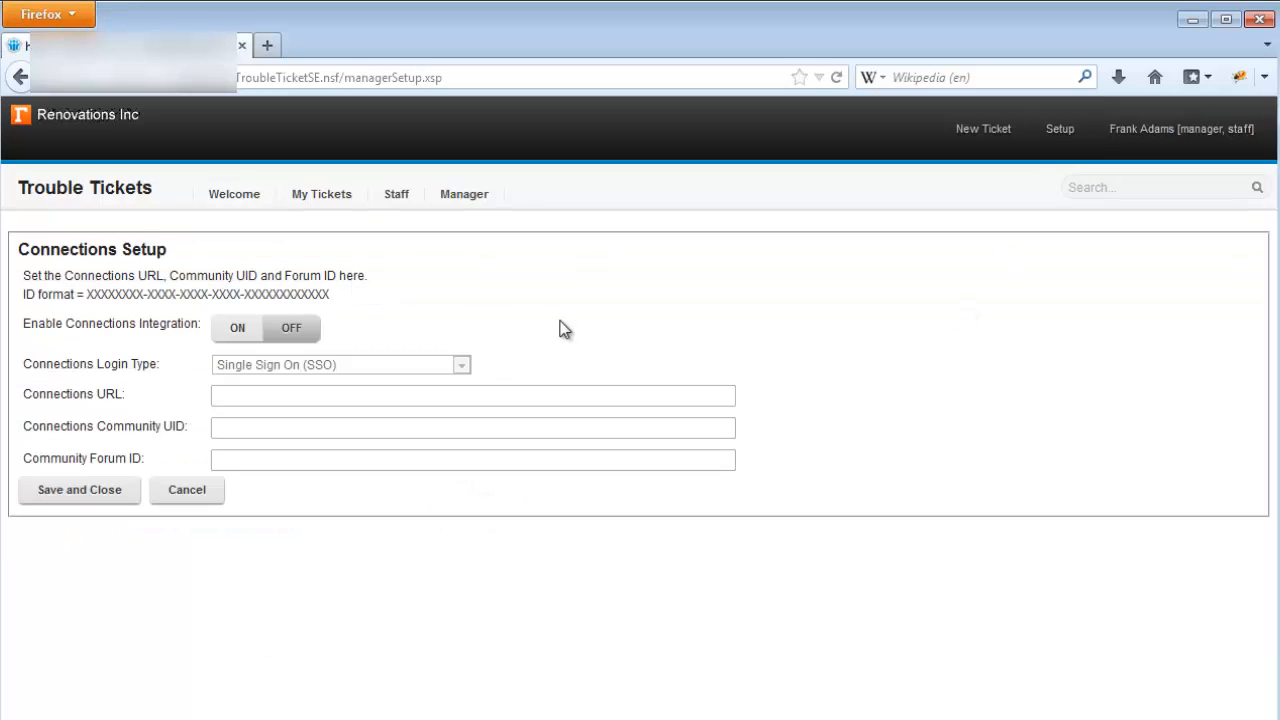
left_click(237, 328)
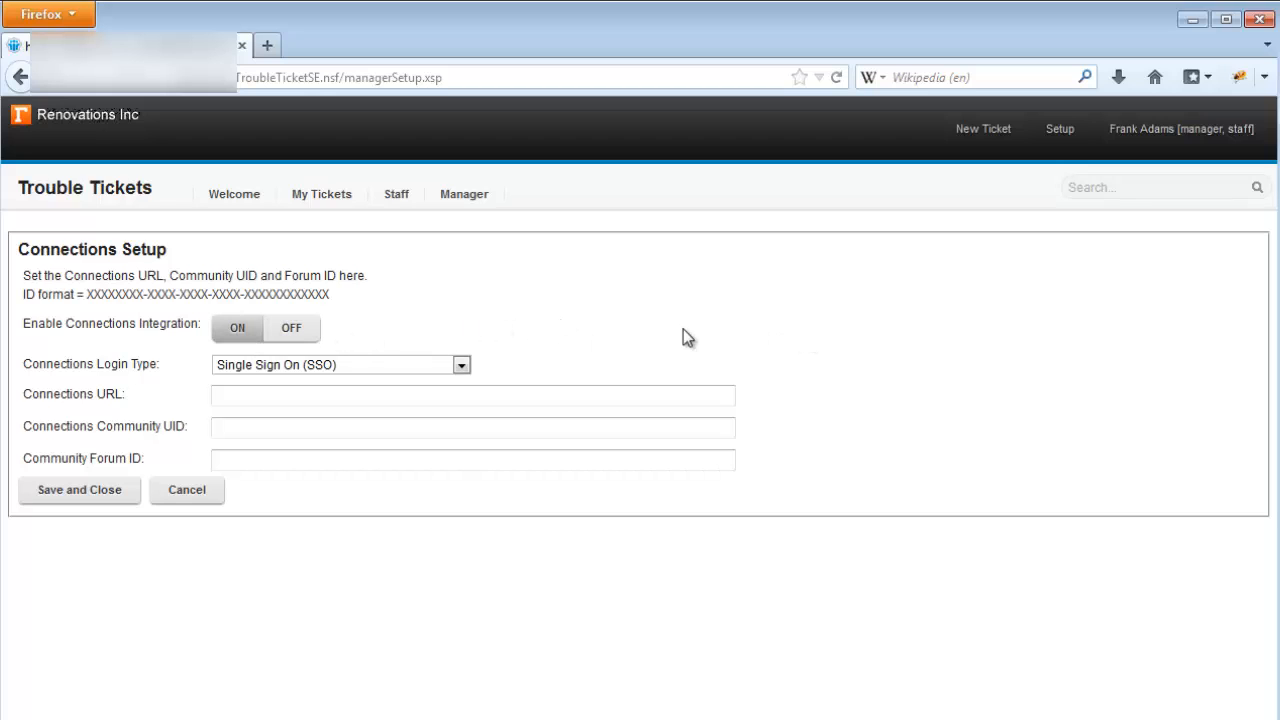
left_click(443, 366)
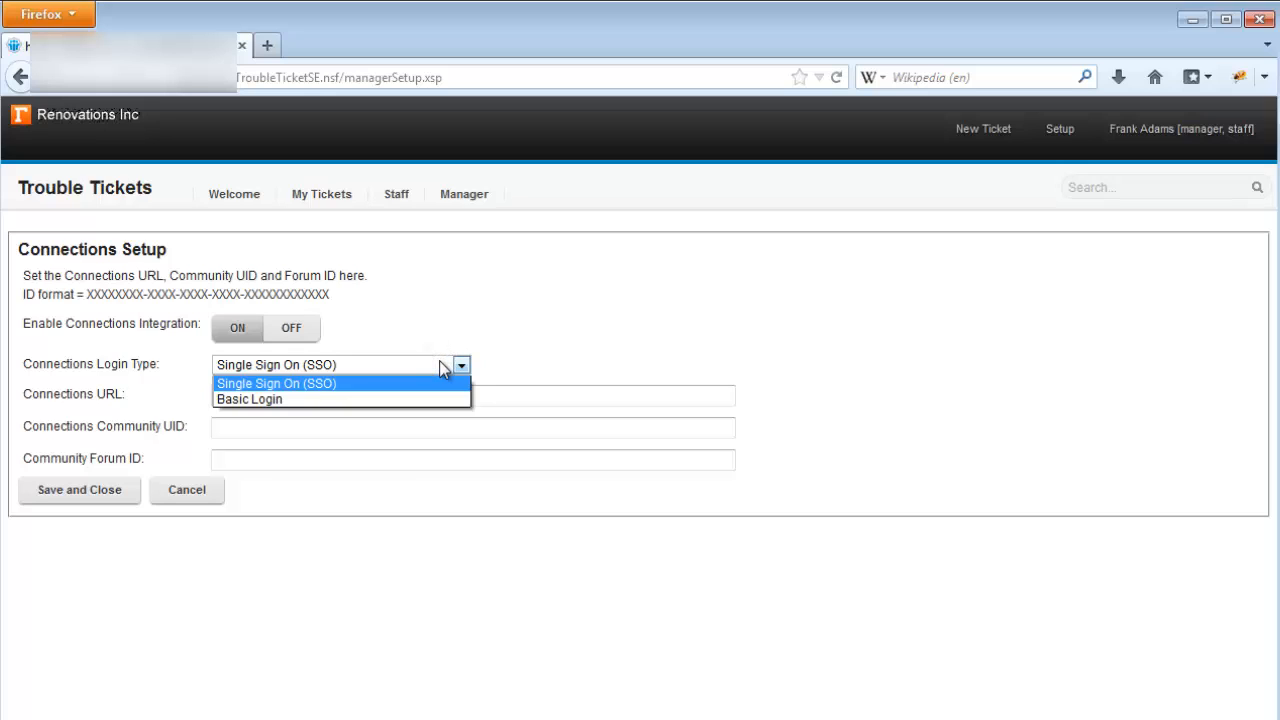
left_click(395, 398)
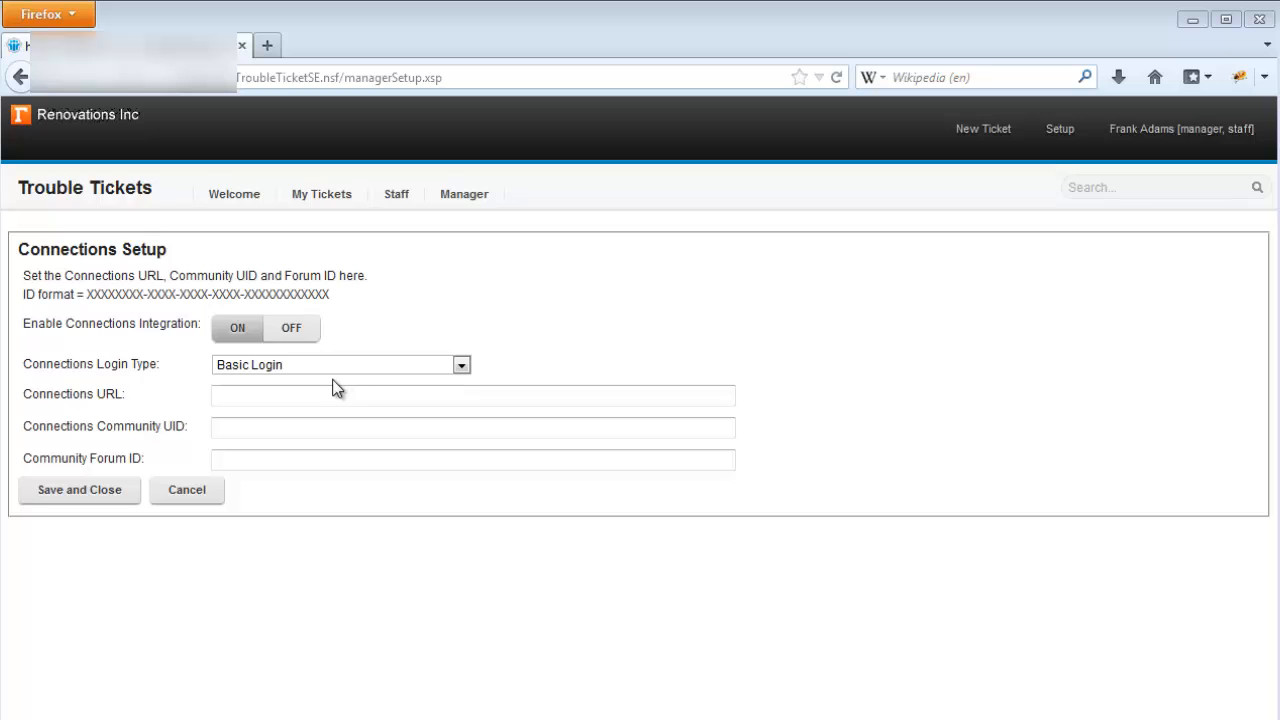
- Fill the Connections URL field with the remembered server address
left_click(328, 390)
left_click(327, 390)
left_click(325, 420)
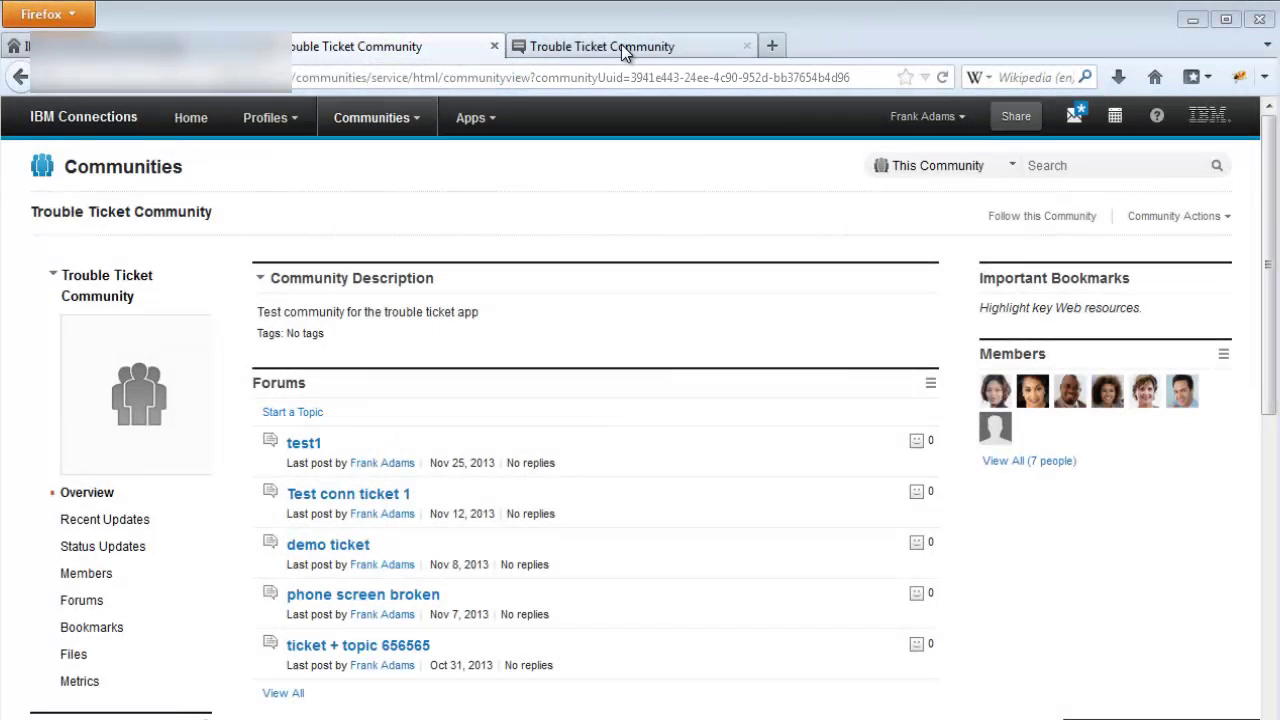
- Read the community UID and forum ID in IBM Connections, then return to the setup form
left_click(622, 47)
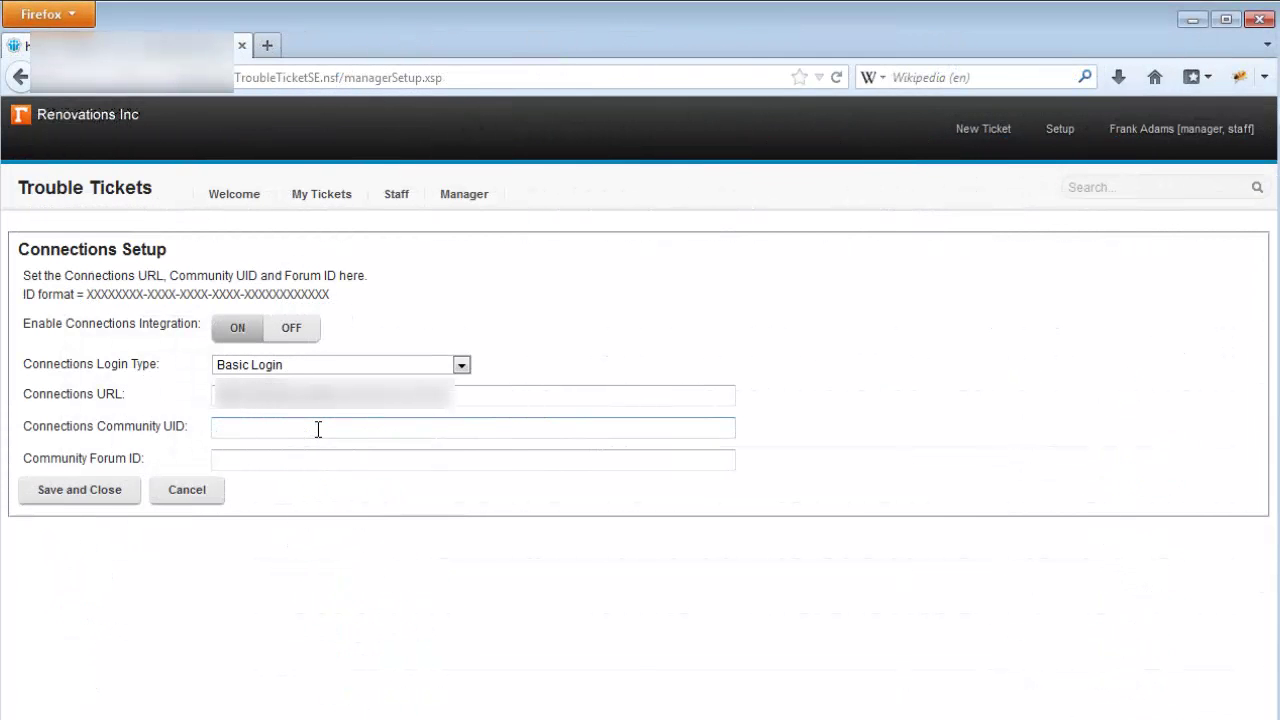
left_click(318, 429)
- Fill in the Community UID and Forum ID and save the Connections settings
left_click(314, 447)
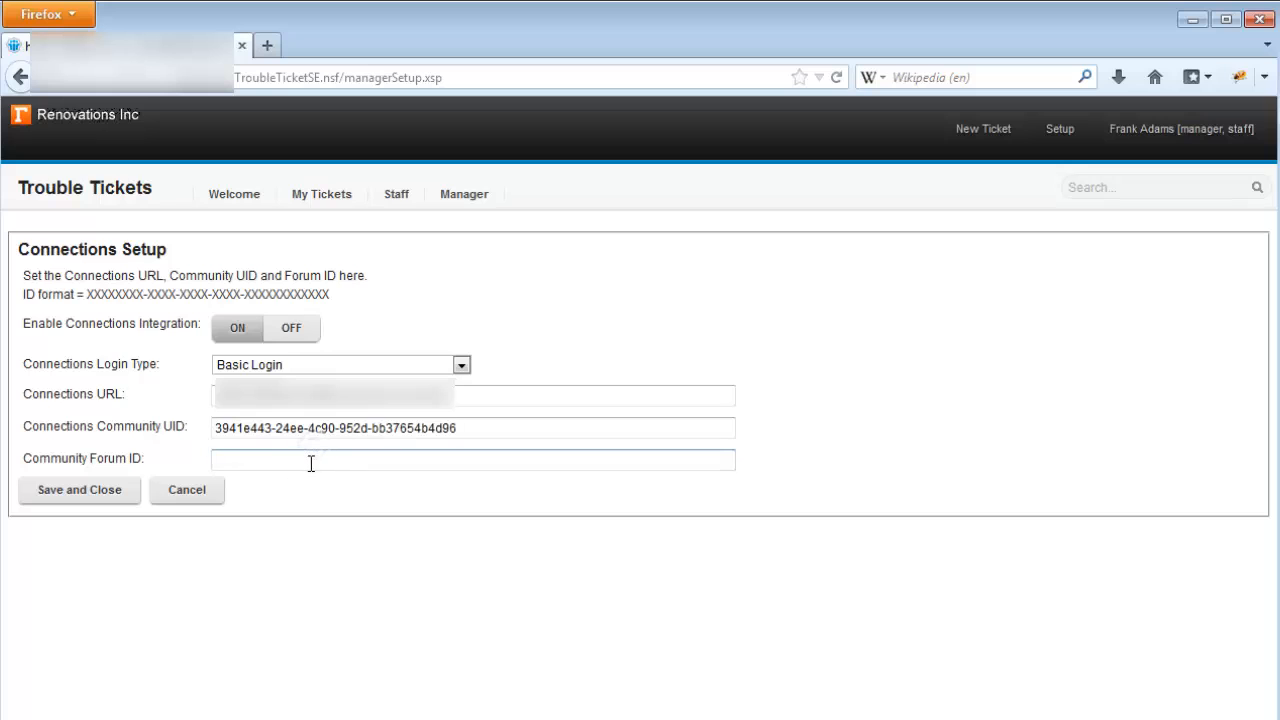
left_click(310, 478)
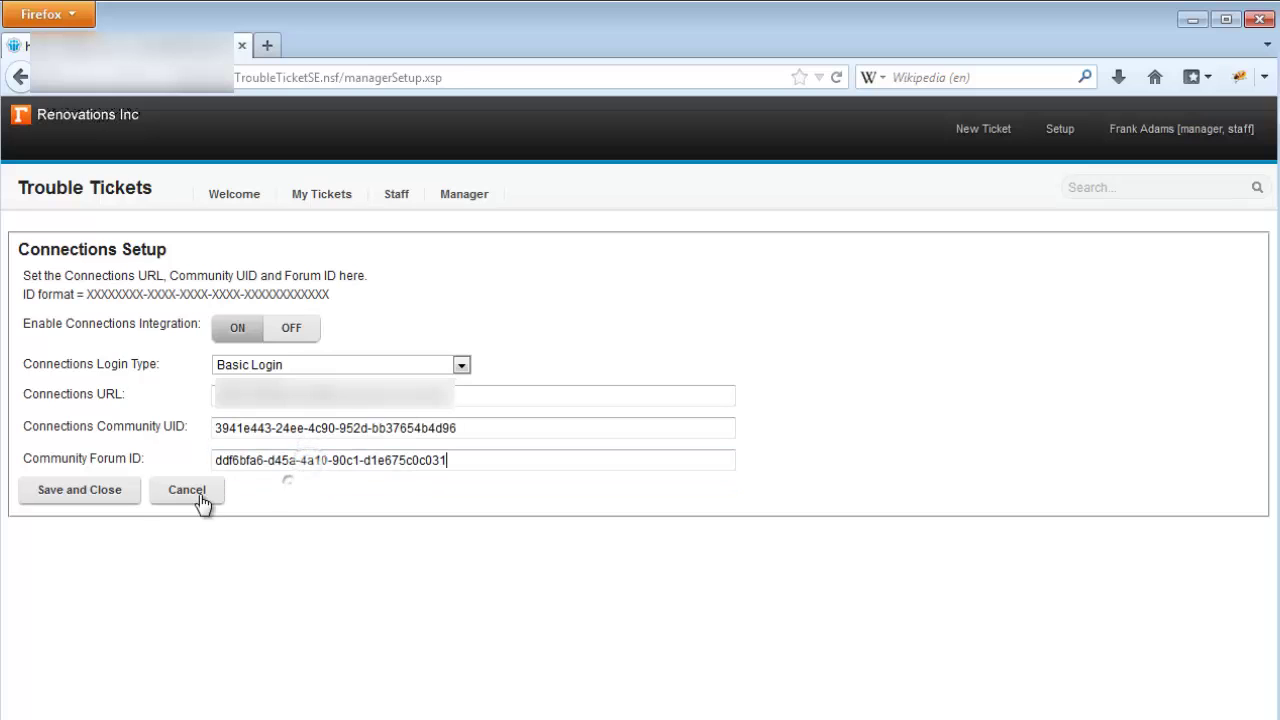
left_click(80, 490)
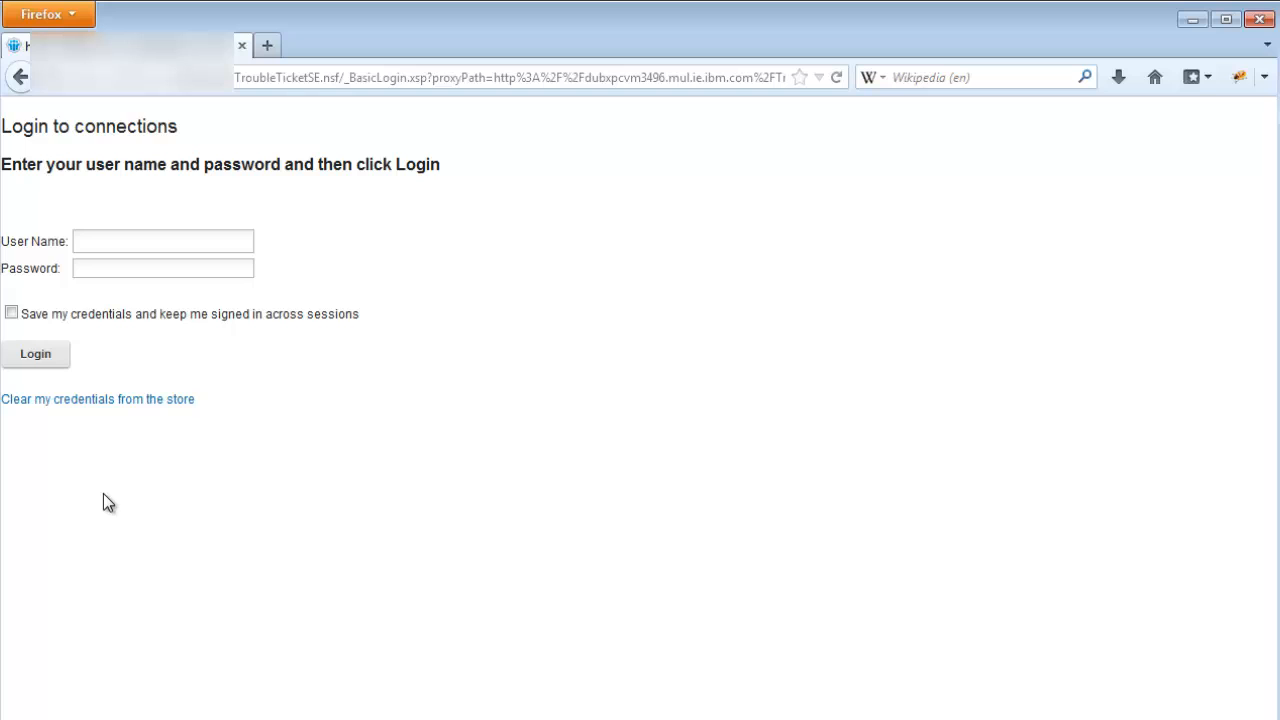
- Log in to Connections with the saved email-style user name and password
left_click(120, 241)
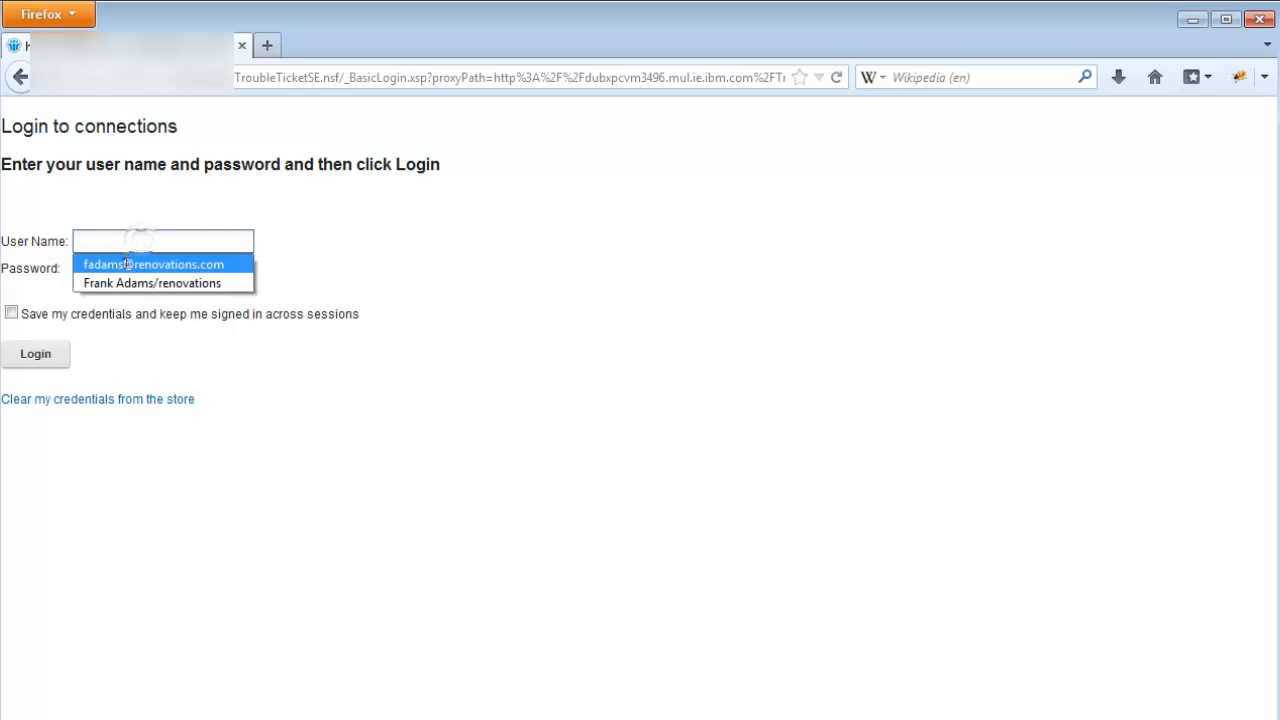
left_click(150, 262)
left_click(114, 270)
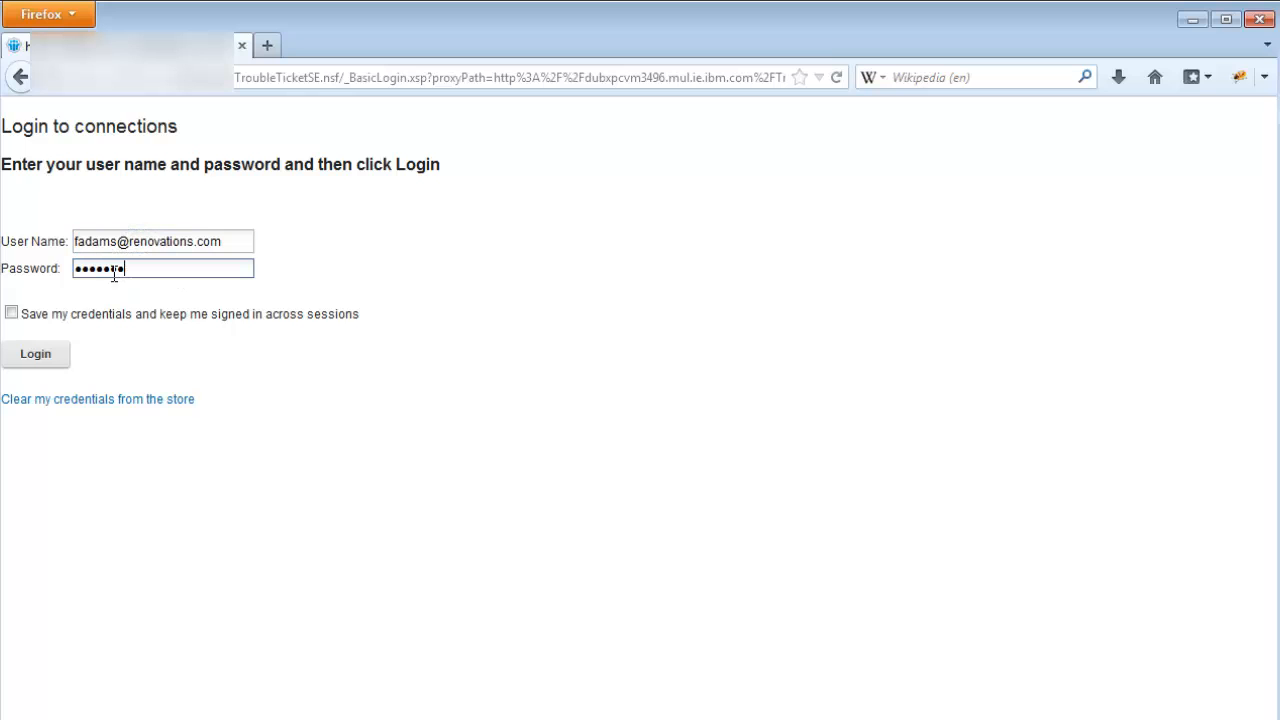
left_click(35, 353)
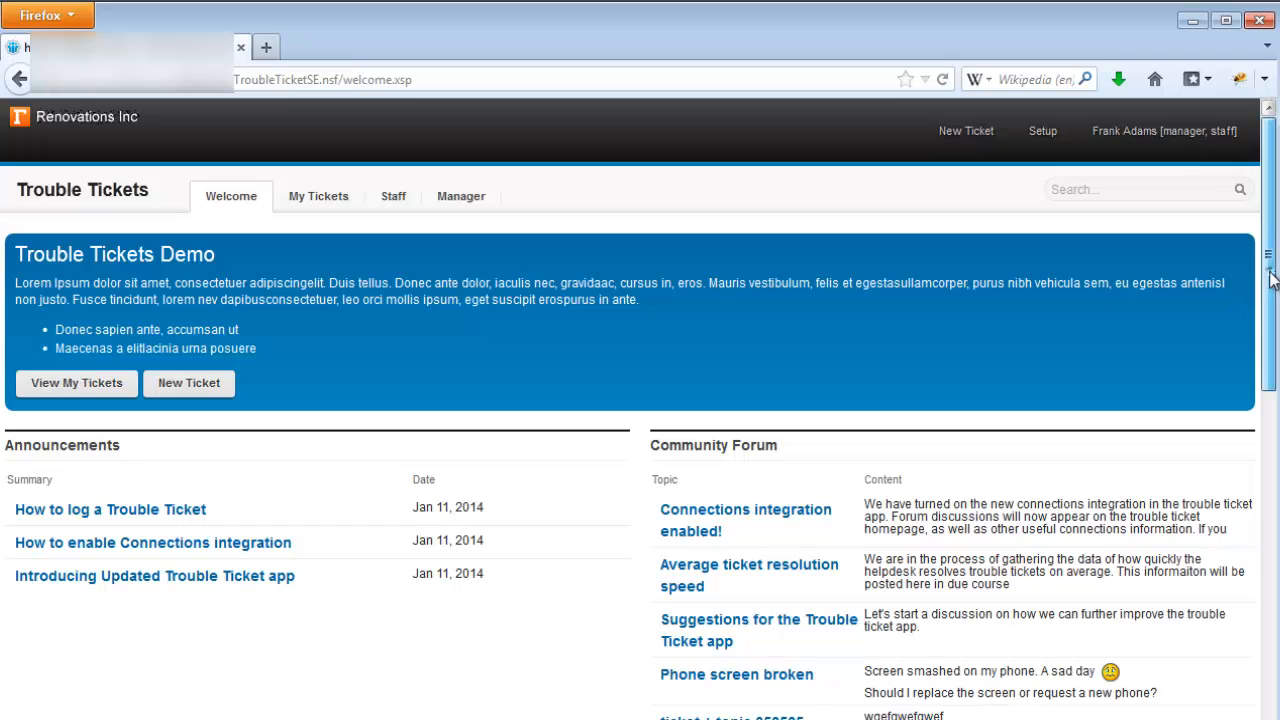
mouse_move(1268, 260)
left_mouse_down()
mouse_move(1268, 400)
mouse_move(1268, 375)
left_mouse_up()
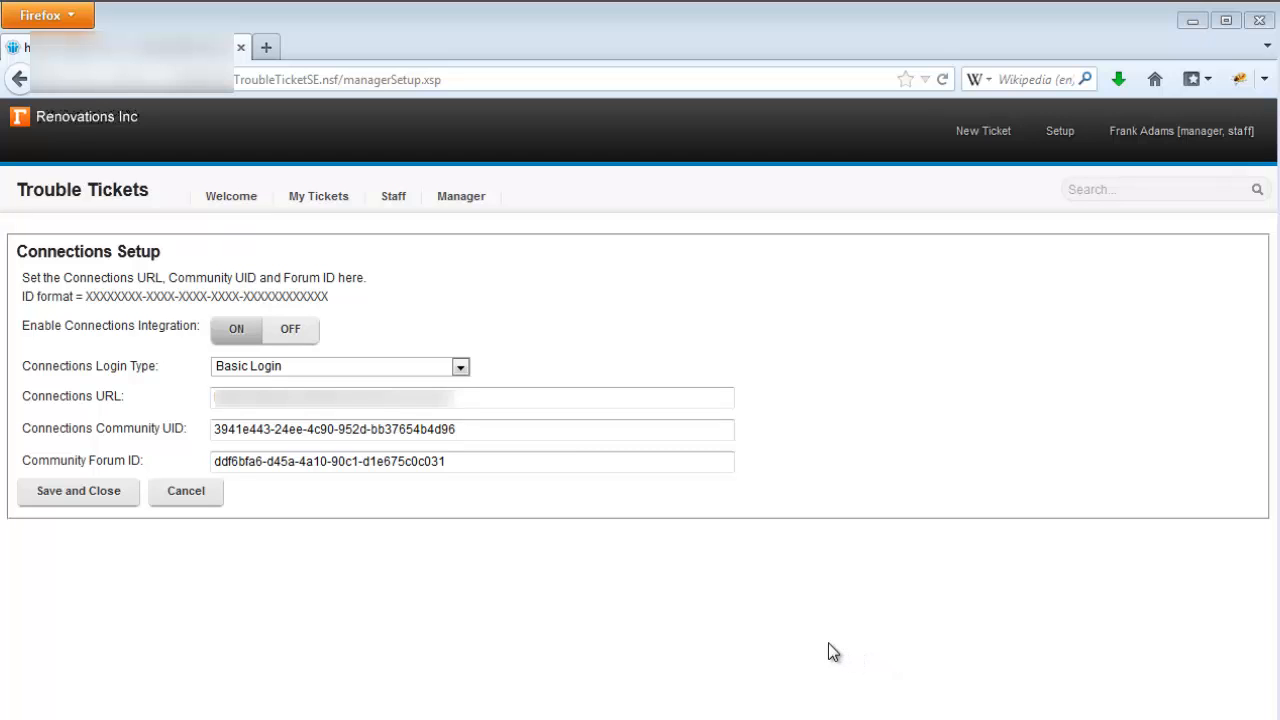
- Set the Connections login type to Single Sign On (SSO), save, and log back in
left_click(268, 366)
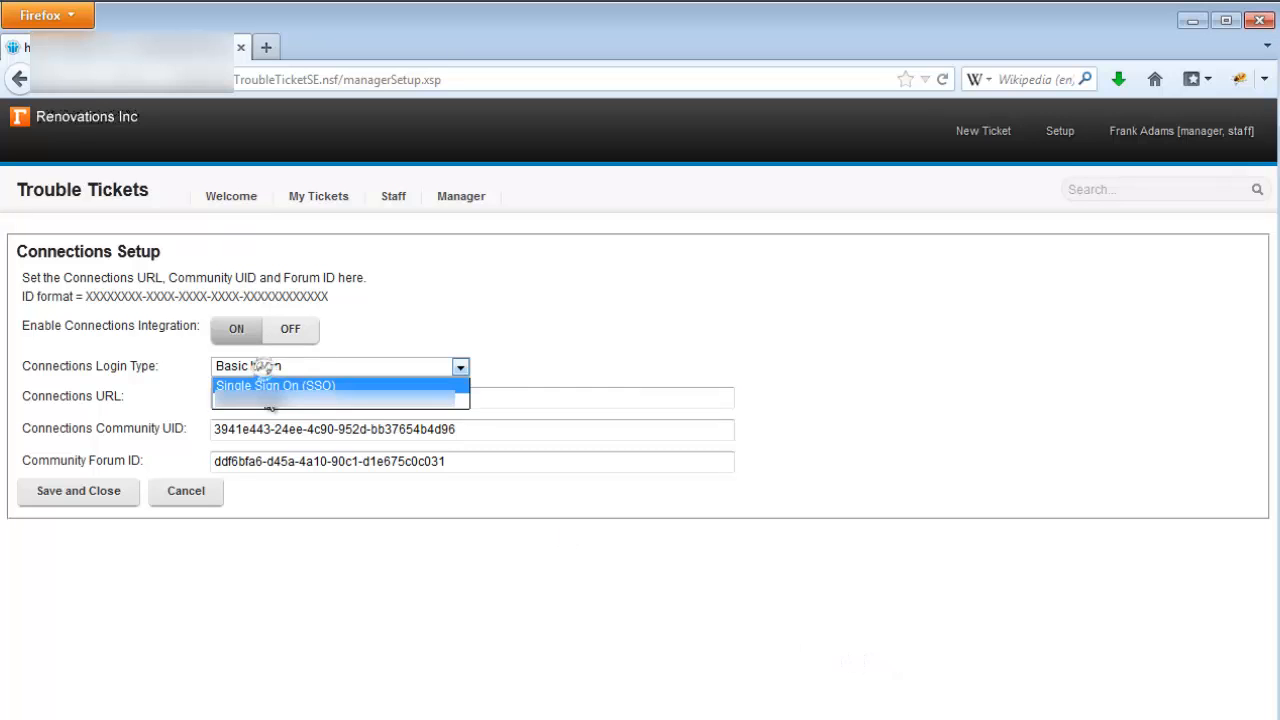
left_click(268, 386)
left_click(78, 490)
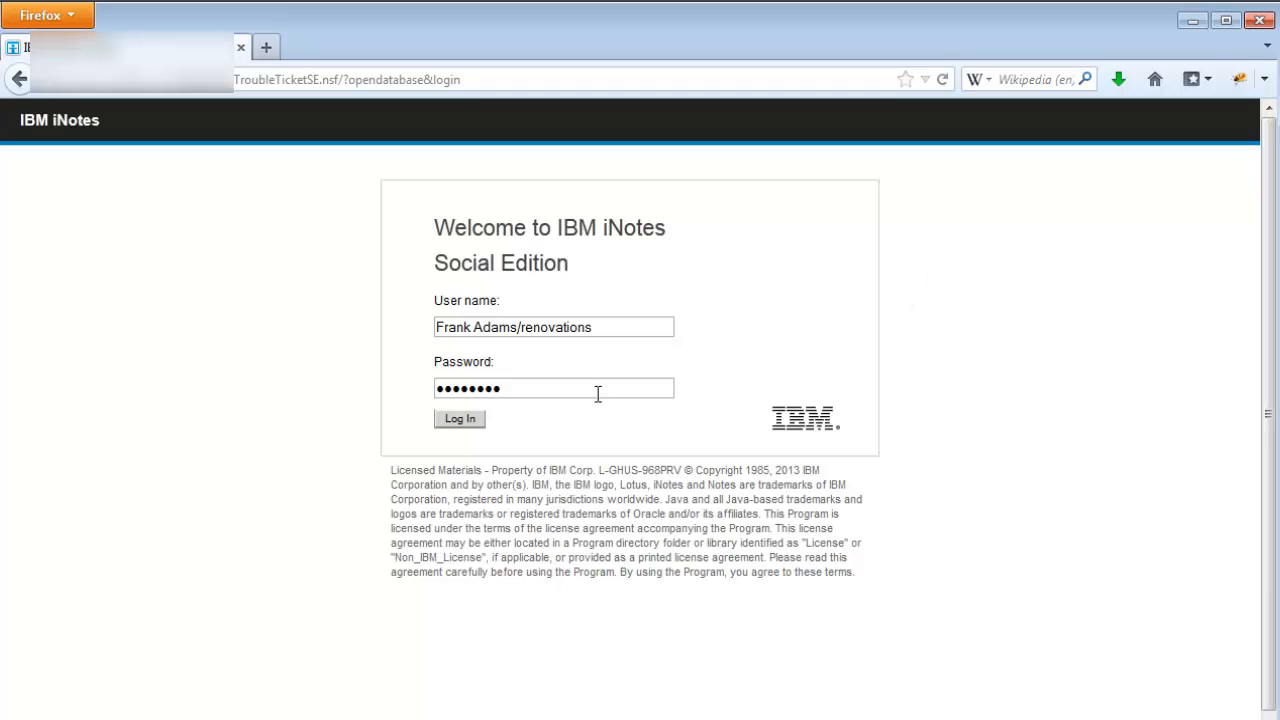
left_click(460, 418)
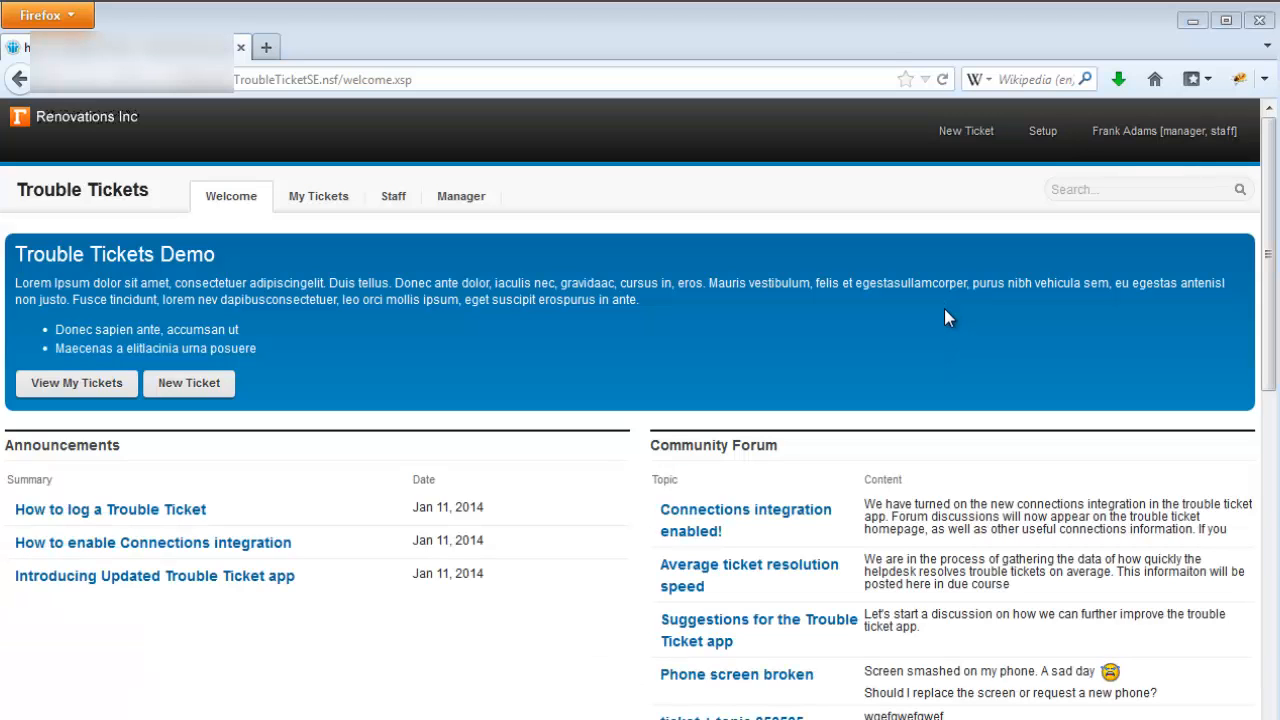
left_click_drag(1274, 292, 1266, 383)
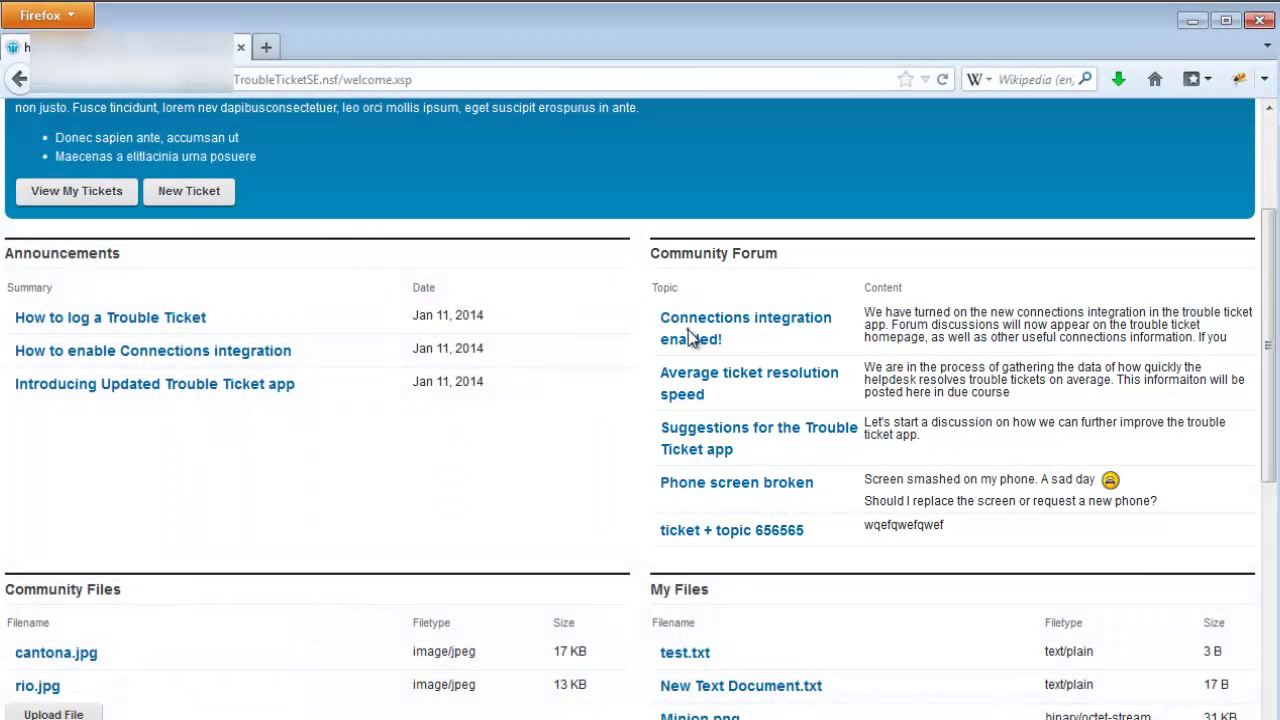
- View the 'Connections integration enabled!' topic and open it in the community forum
left_click(693, 325)
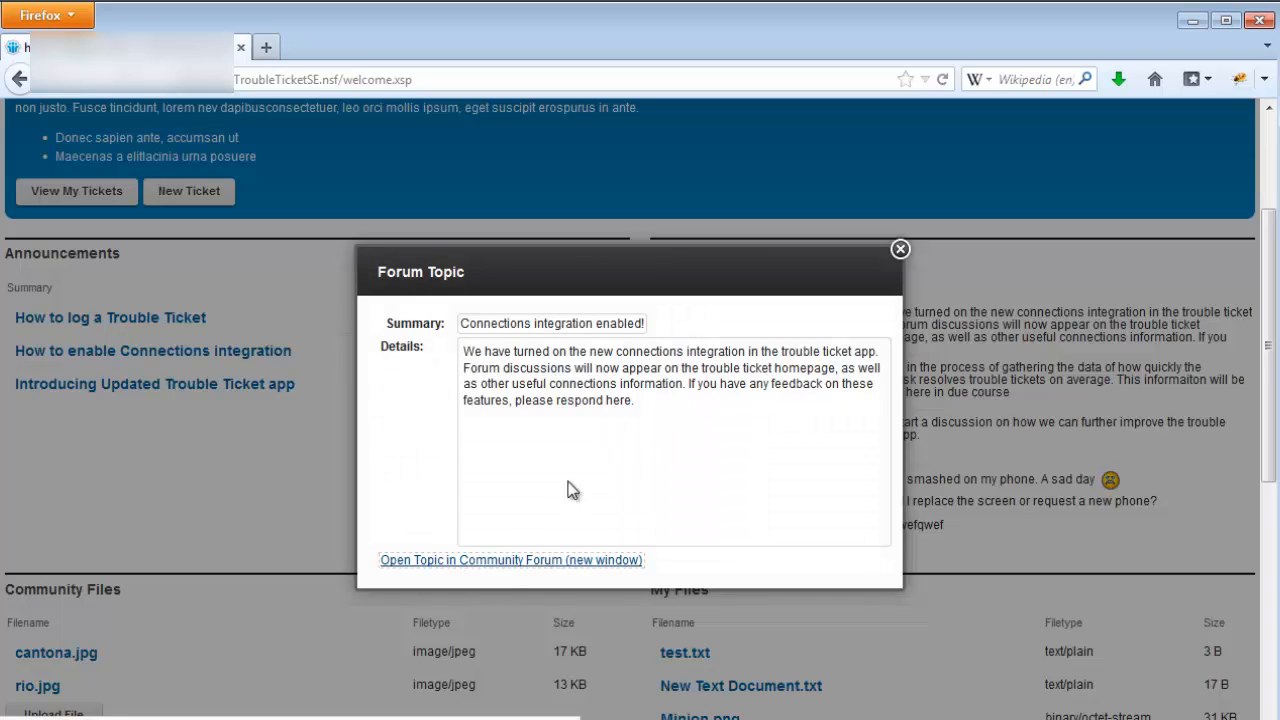
left_click(502, 570)
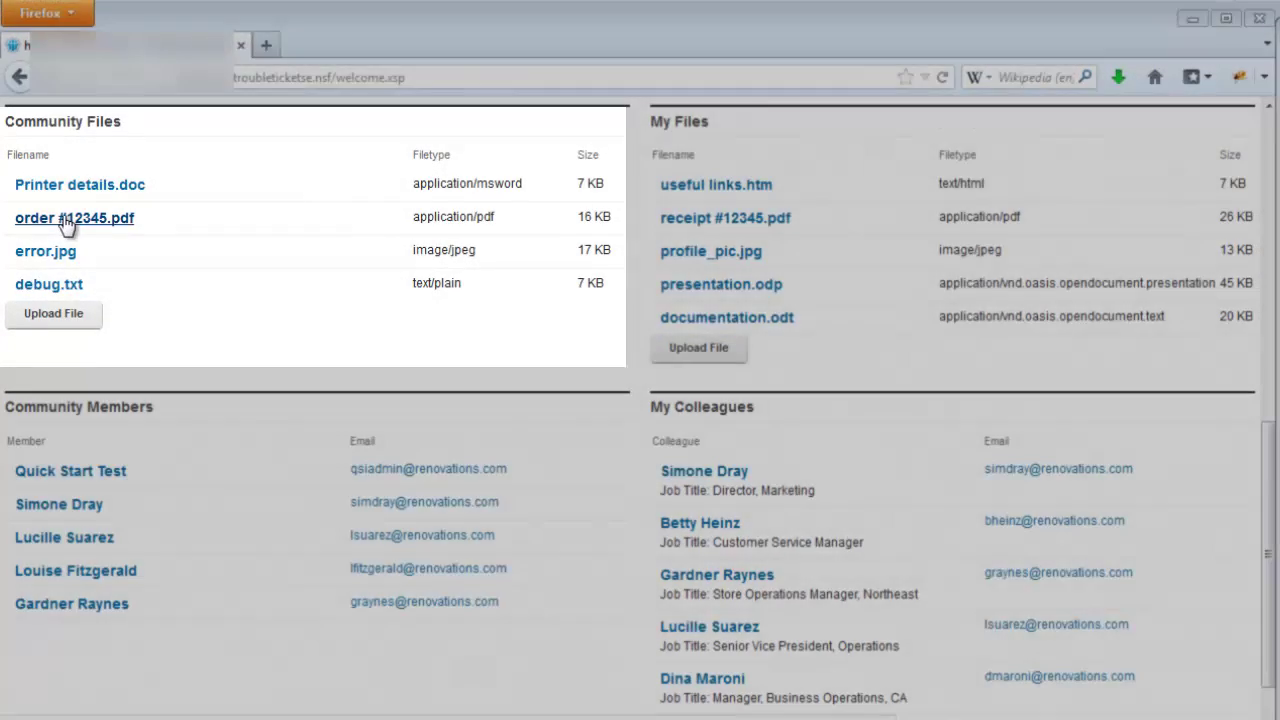
- Save the order #12345.pdf community file, then bring up and cancel the upload form
left_click(75, 218)
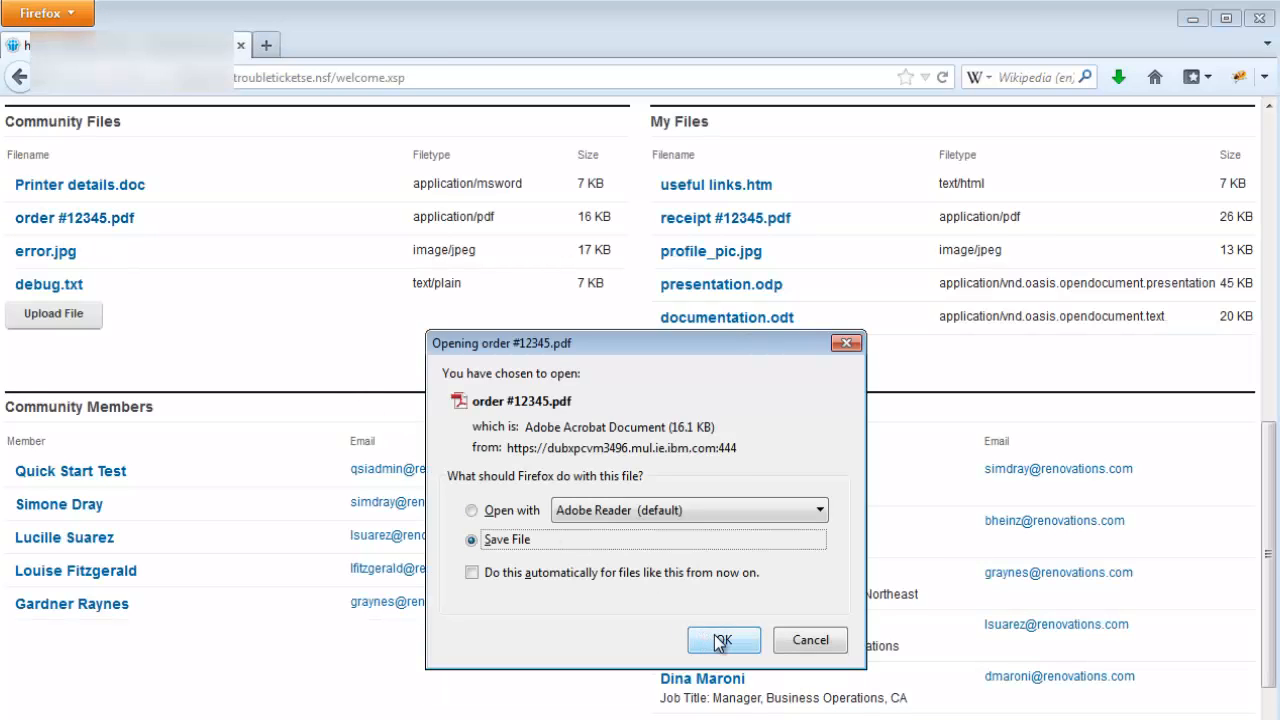
key("Return")
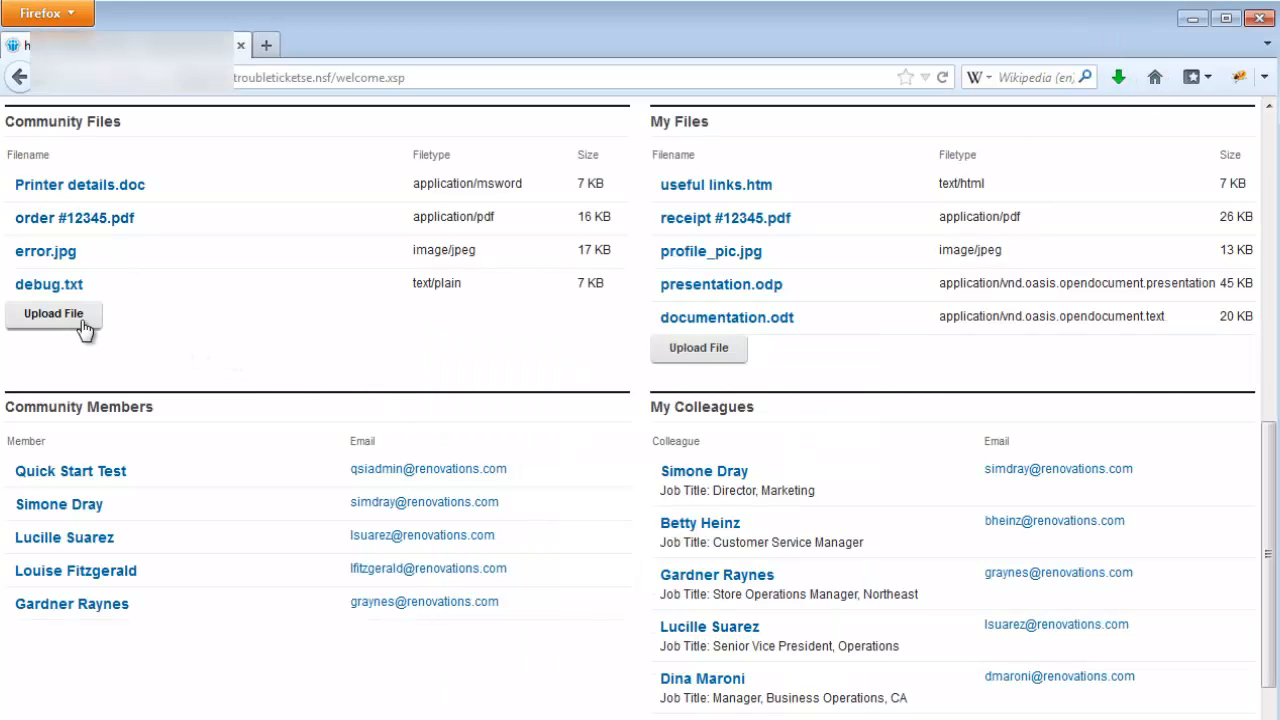
left_click(81, 320)
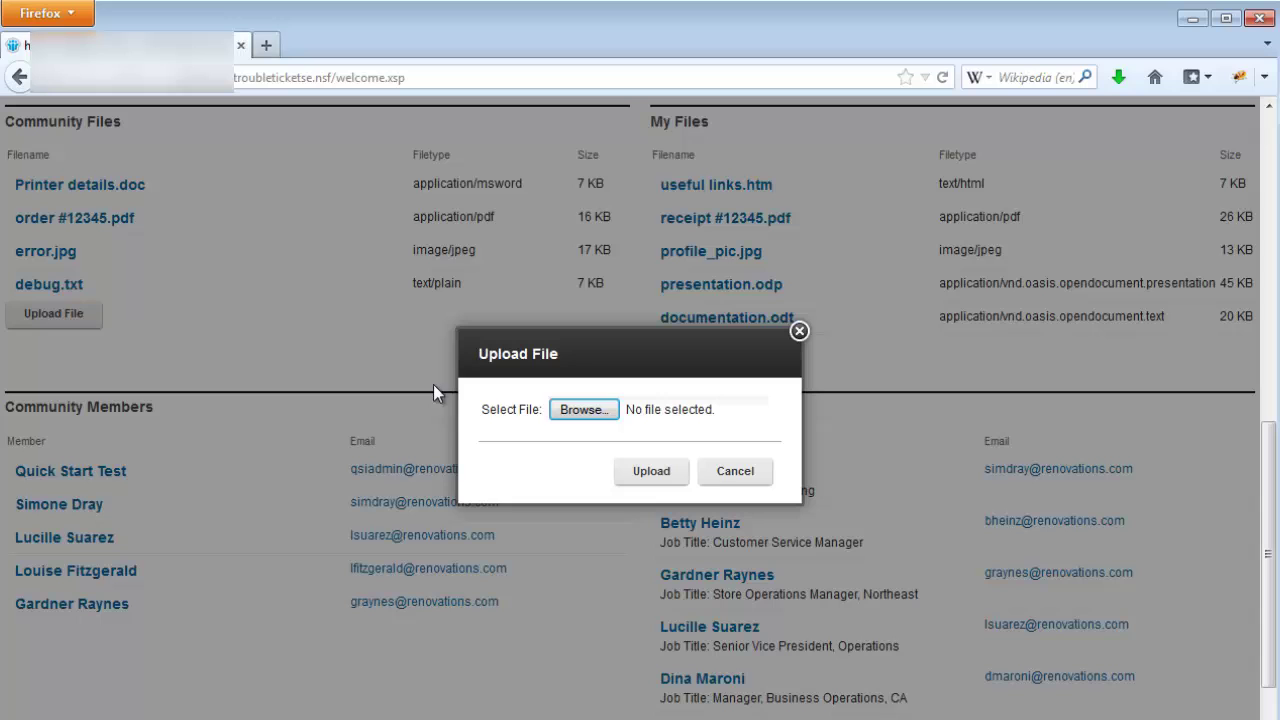
left_click(733, 476)
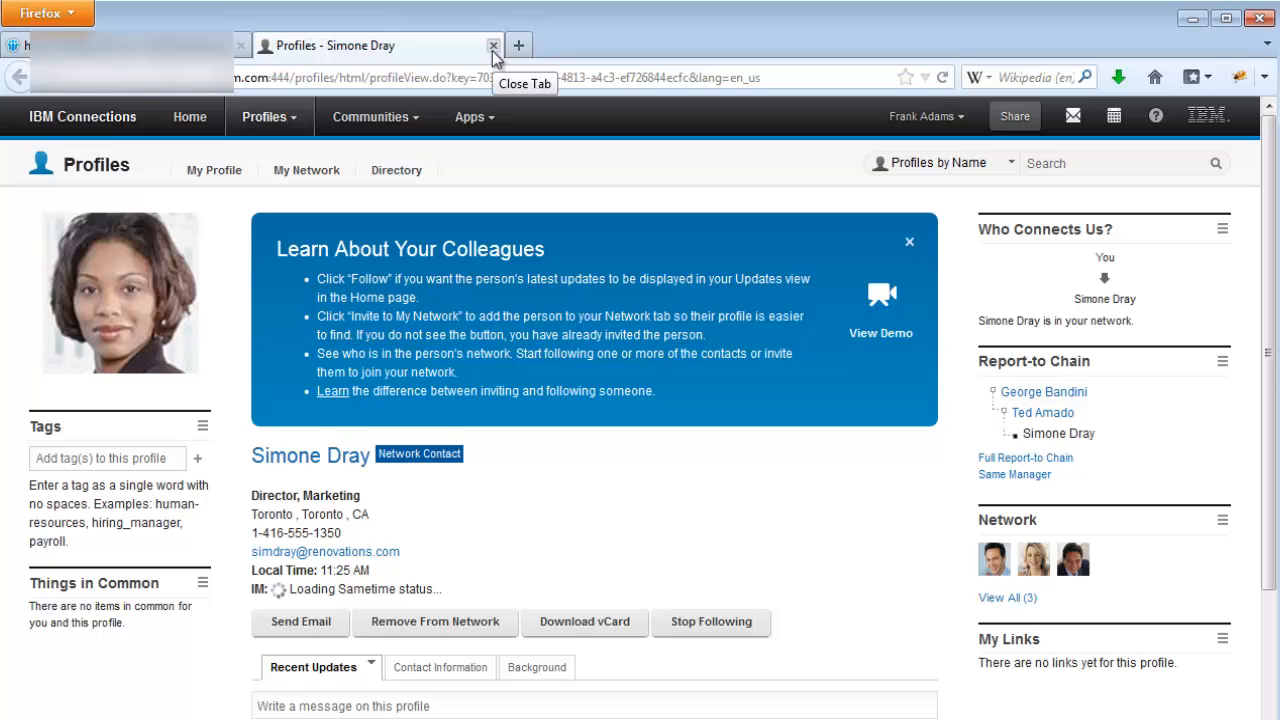
left_click(493, 46)
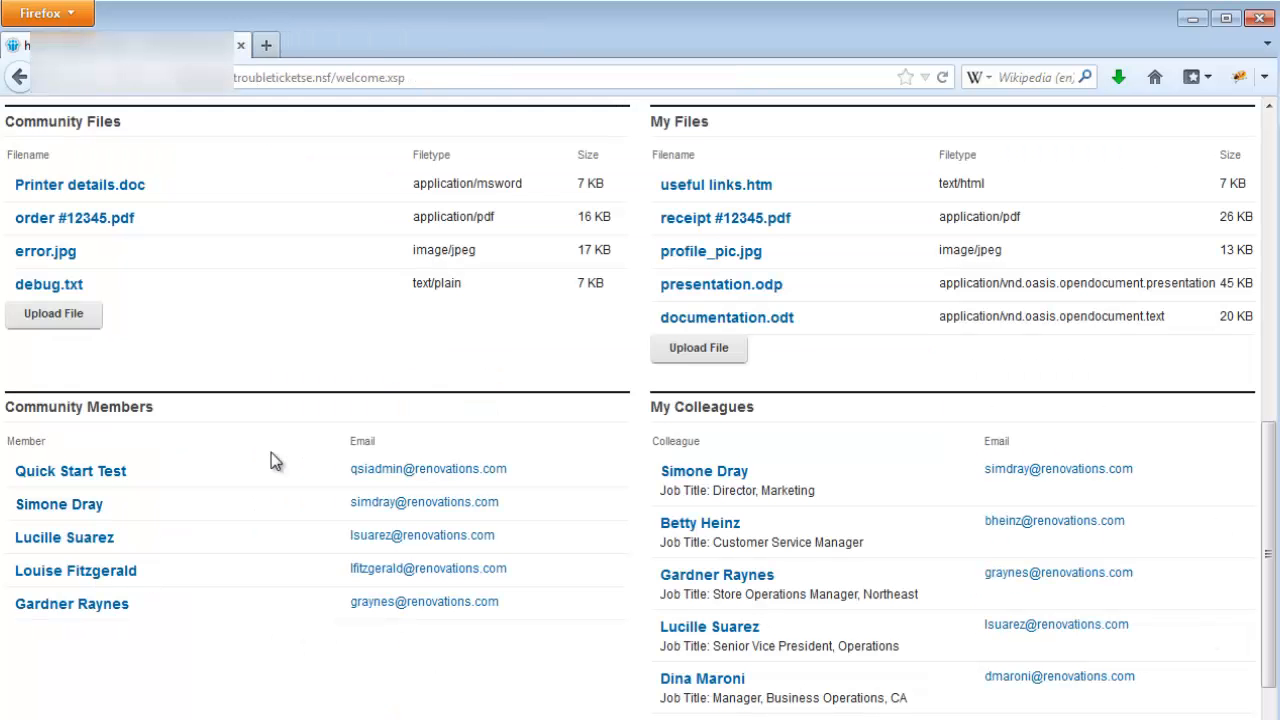
left_click(400, 503)
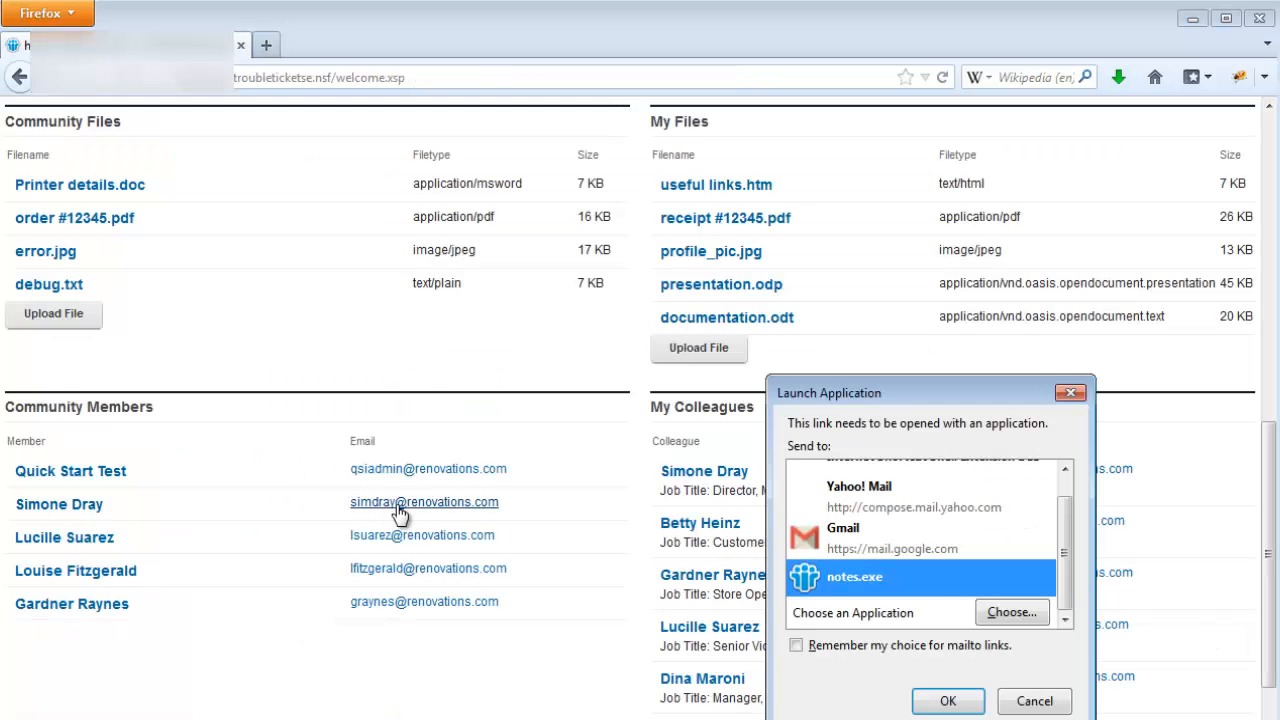
left_click(1045, 705)
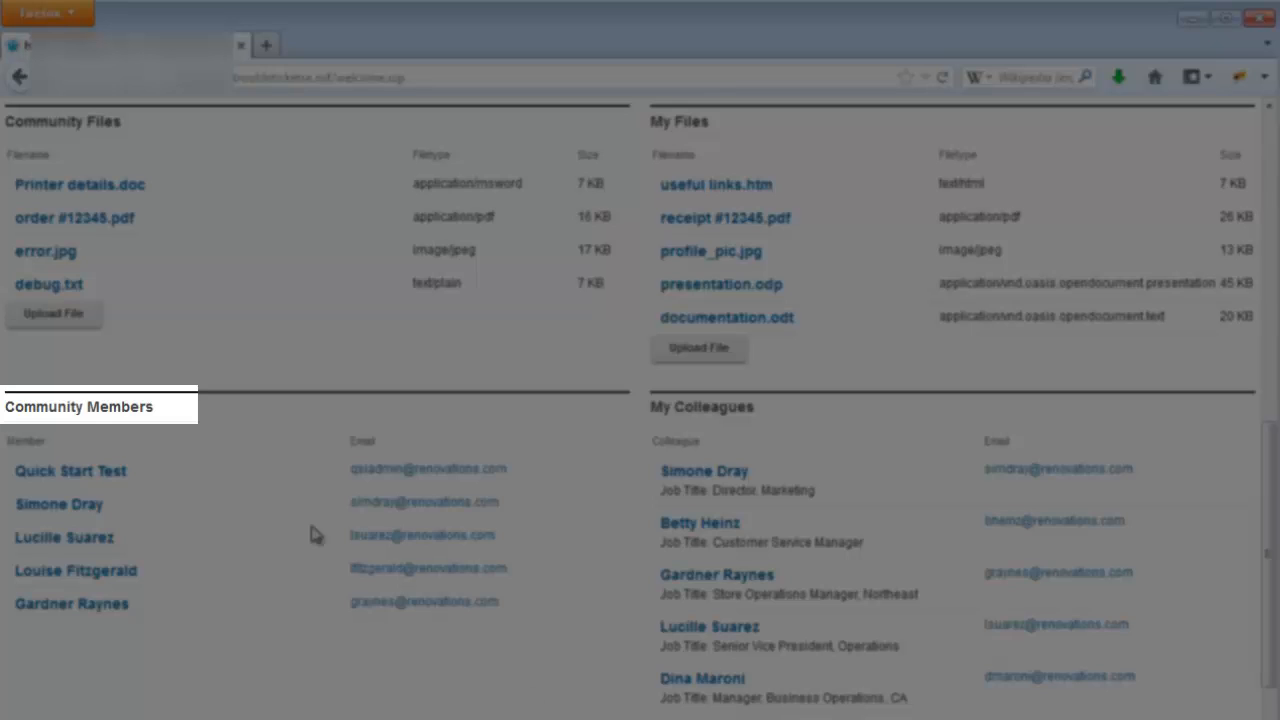
left_click(78, 407)
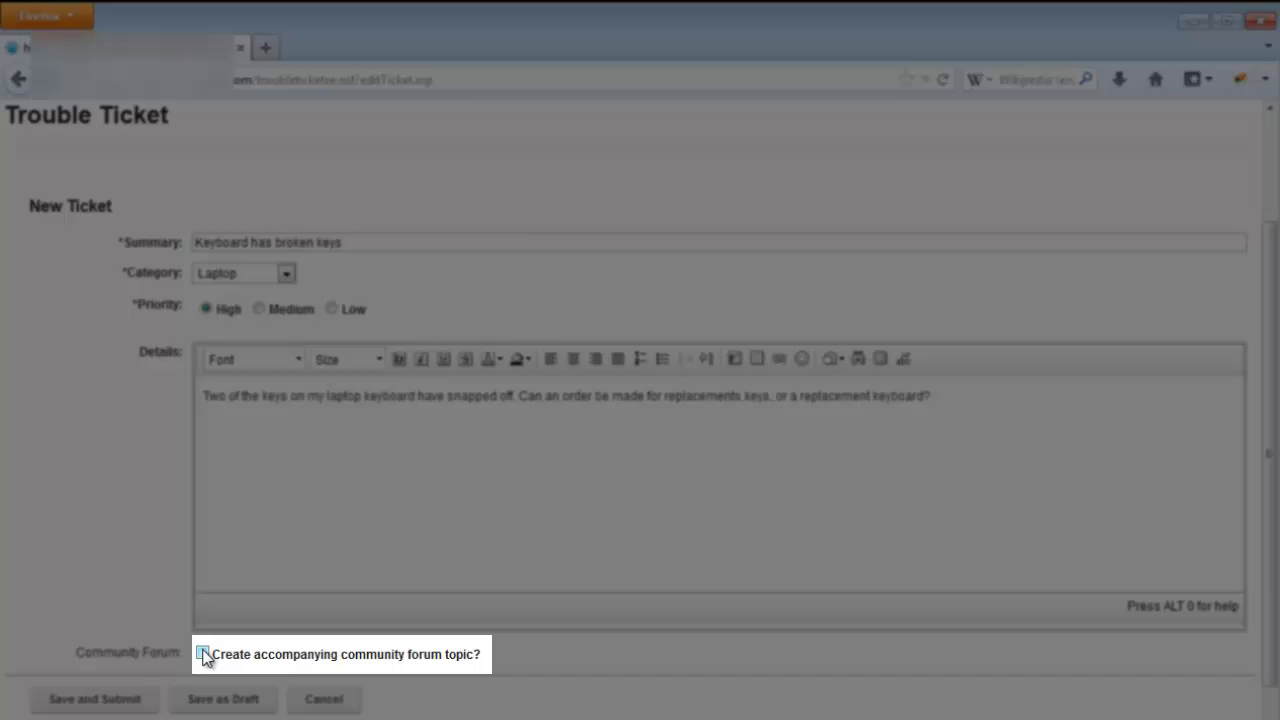
- Request an accompanying community forum topic and submit the 'Keyboard has broken keys' ticket
left_click(203, 653)
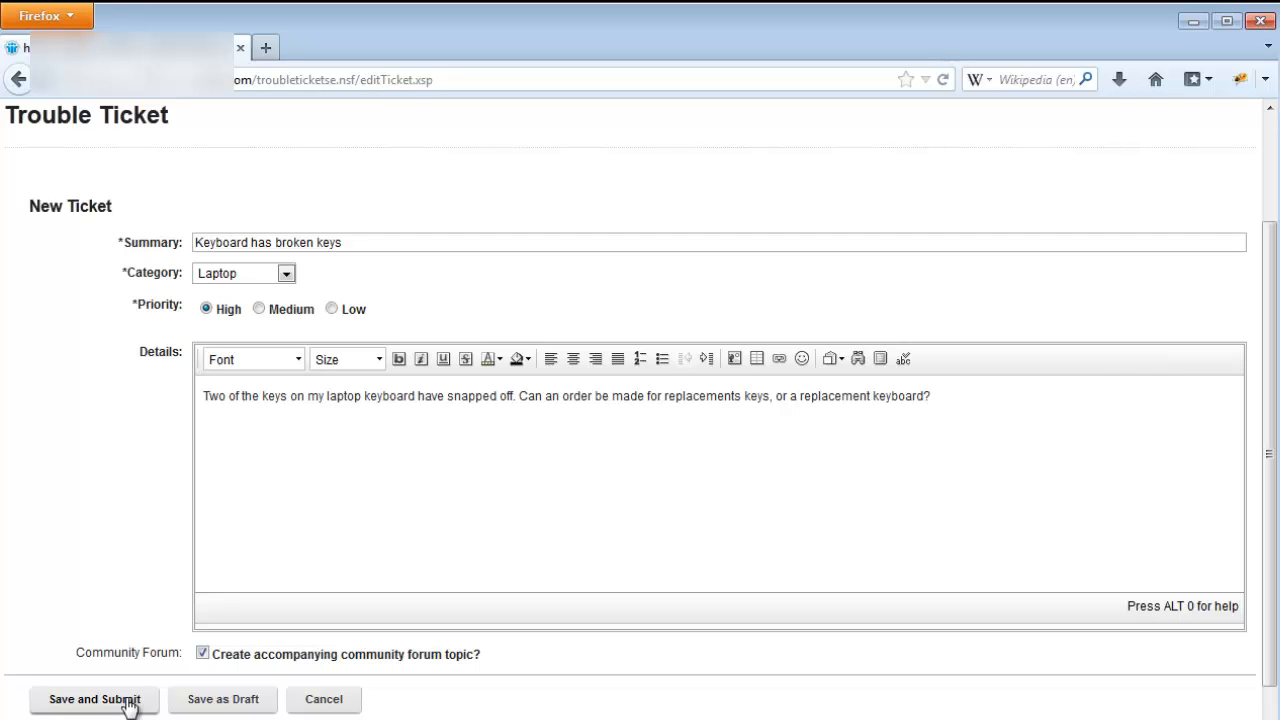
left_click(130, 703)
left_click(607, 380)
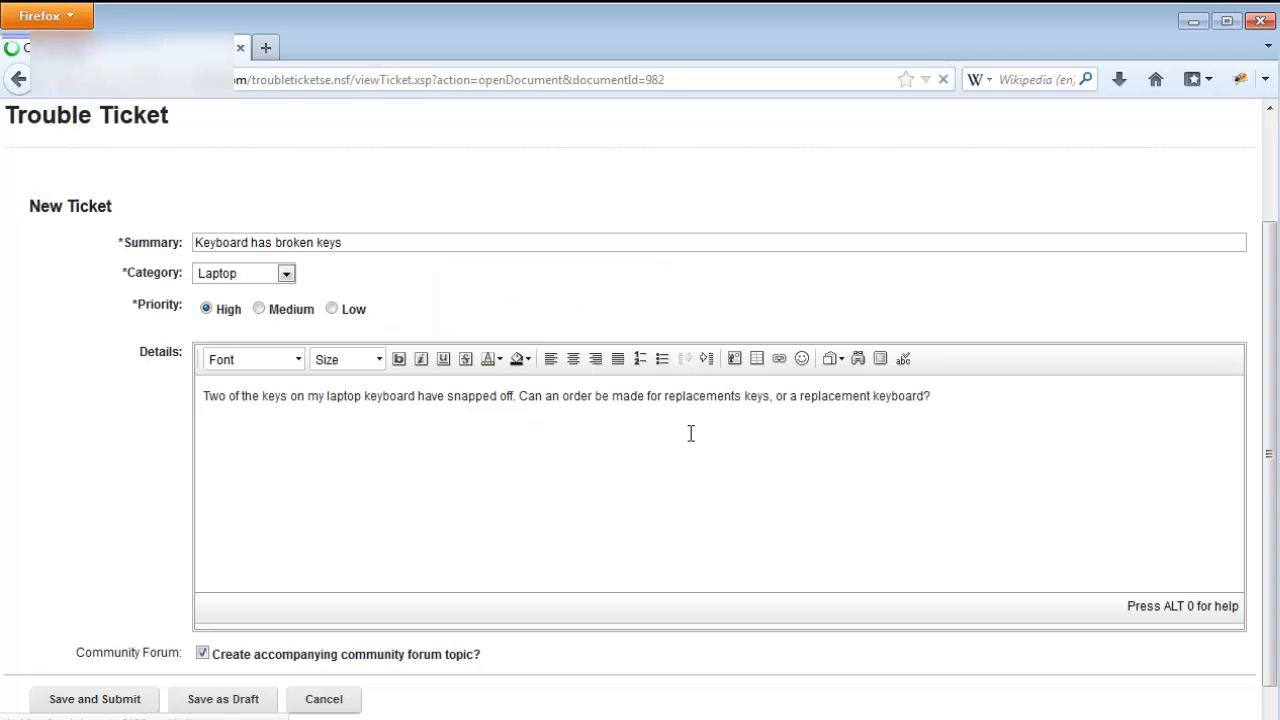
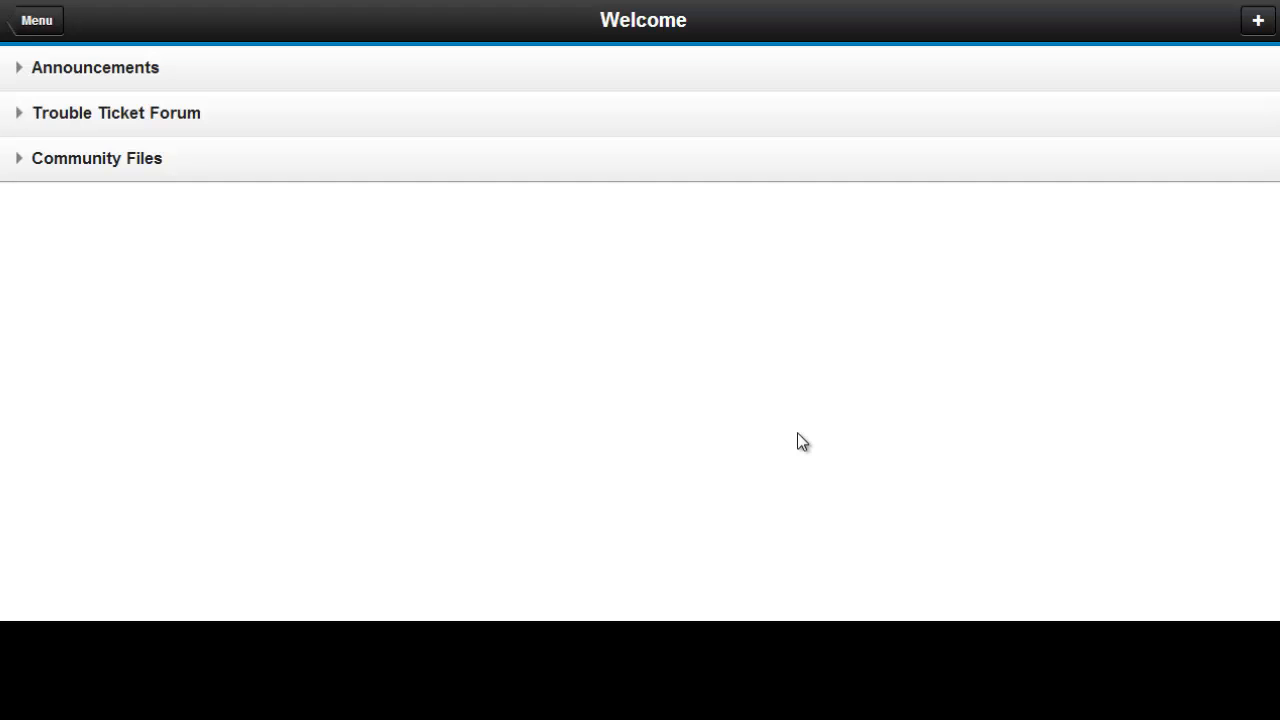
- Read the 'Connections integration enabled!' forum topic via its Connections link, then list the Community Files
left_click(201, 128)
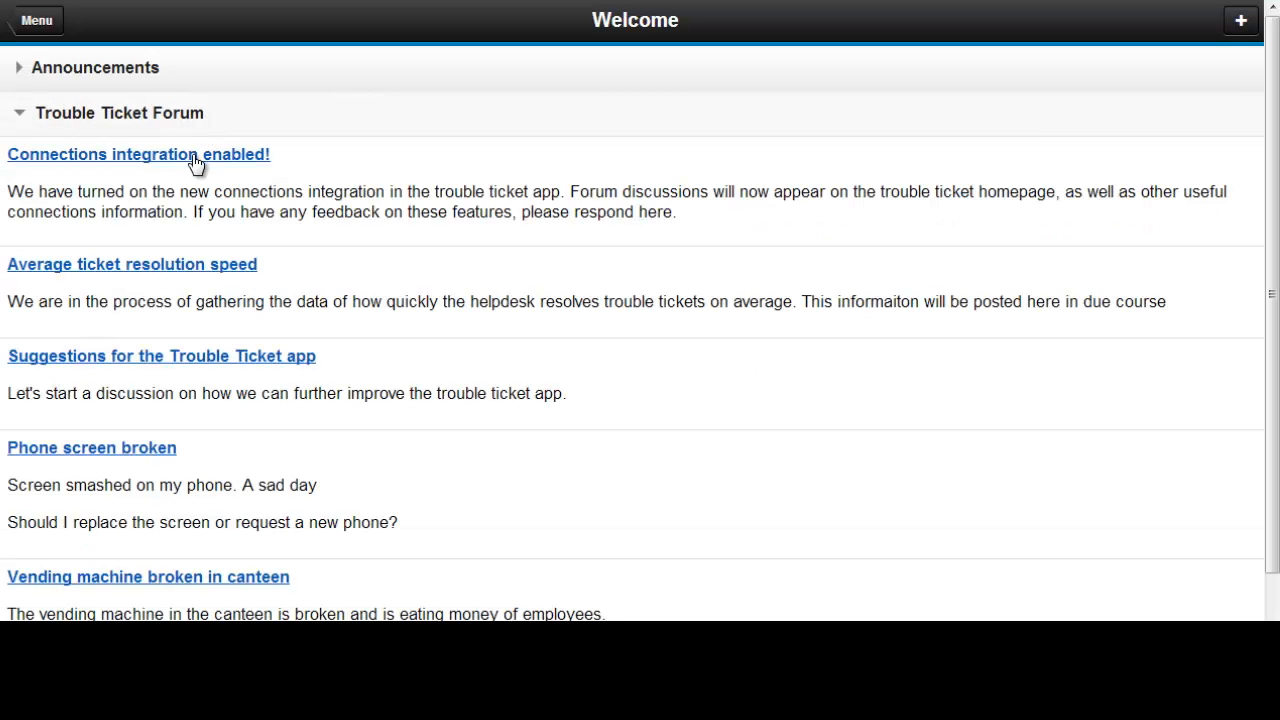
left_click(195, 158)
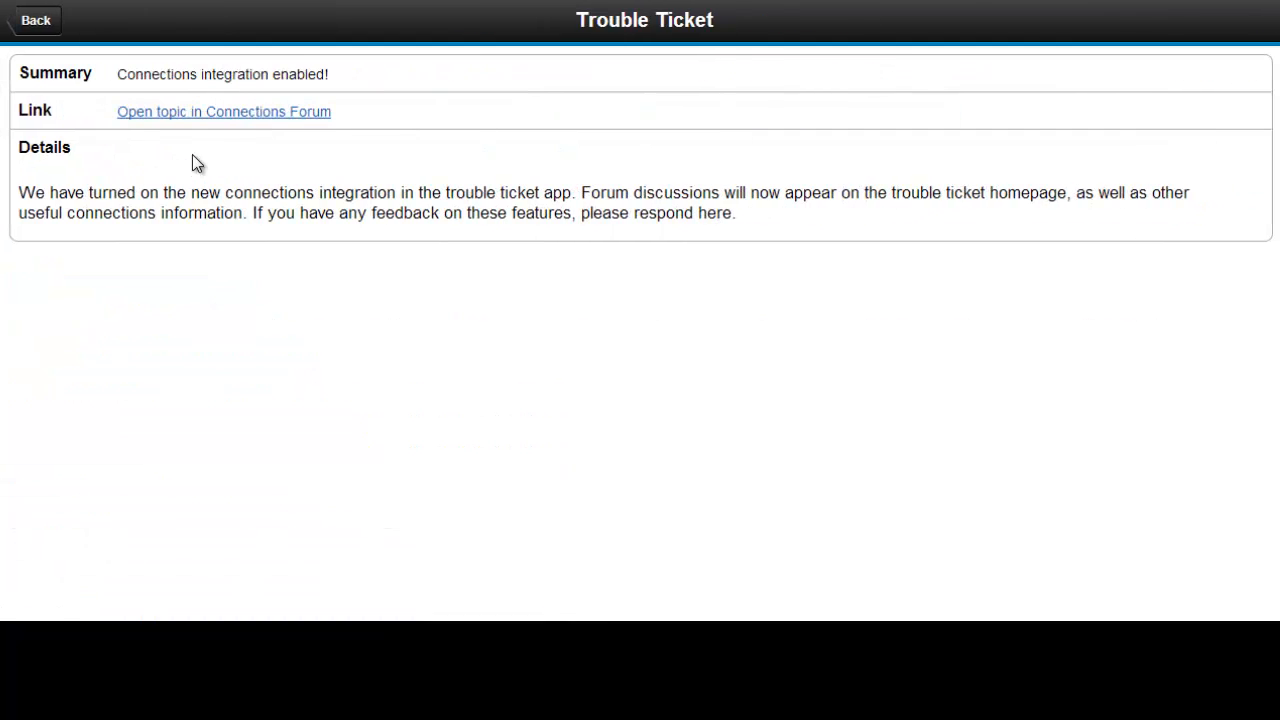
left_click(218, 118)
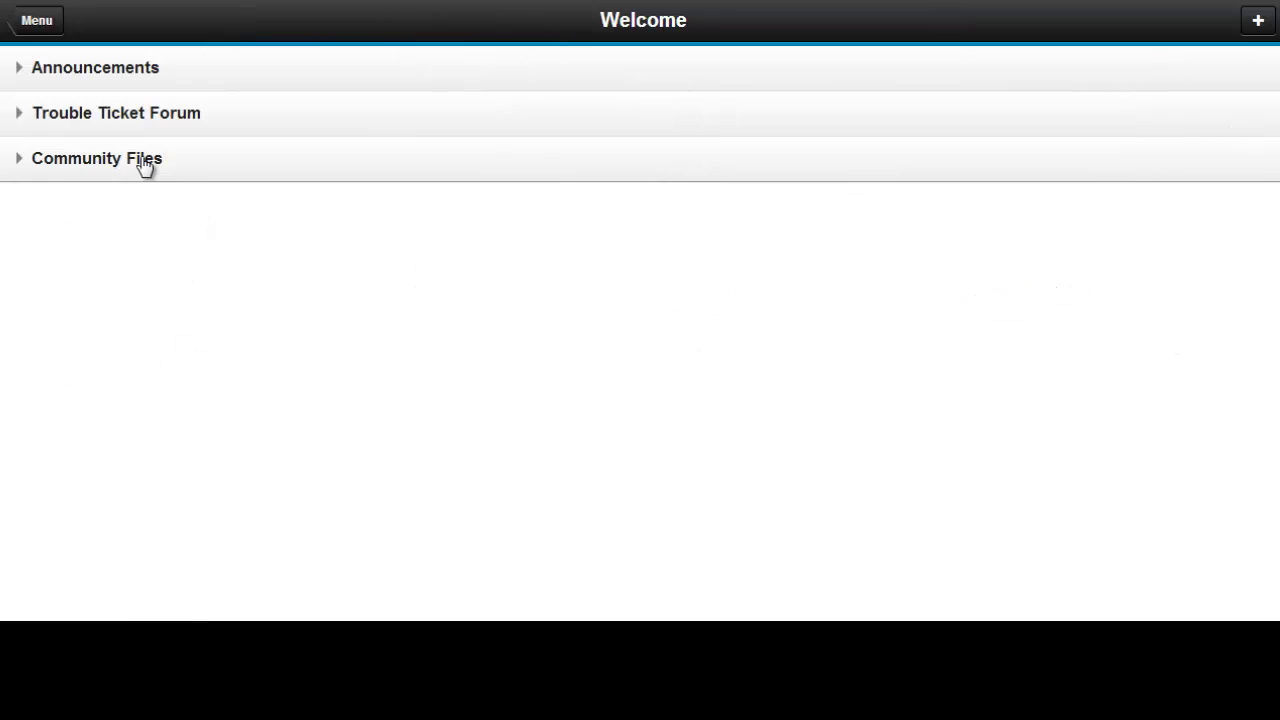
left_click(146, 162)
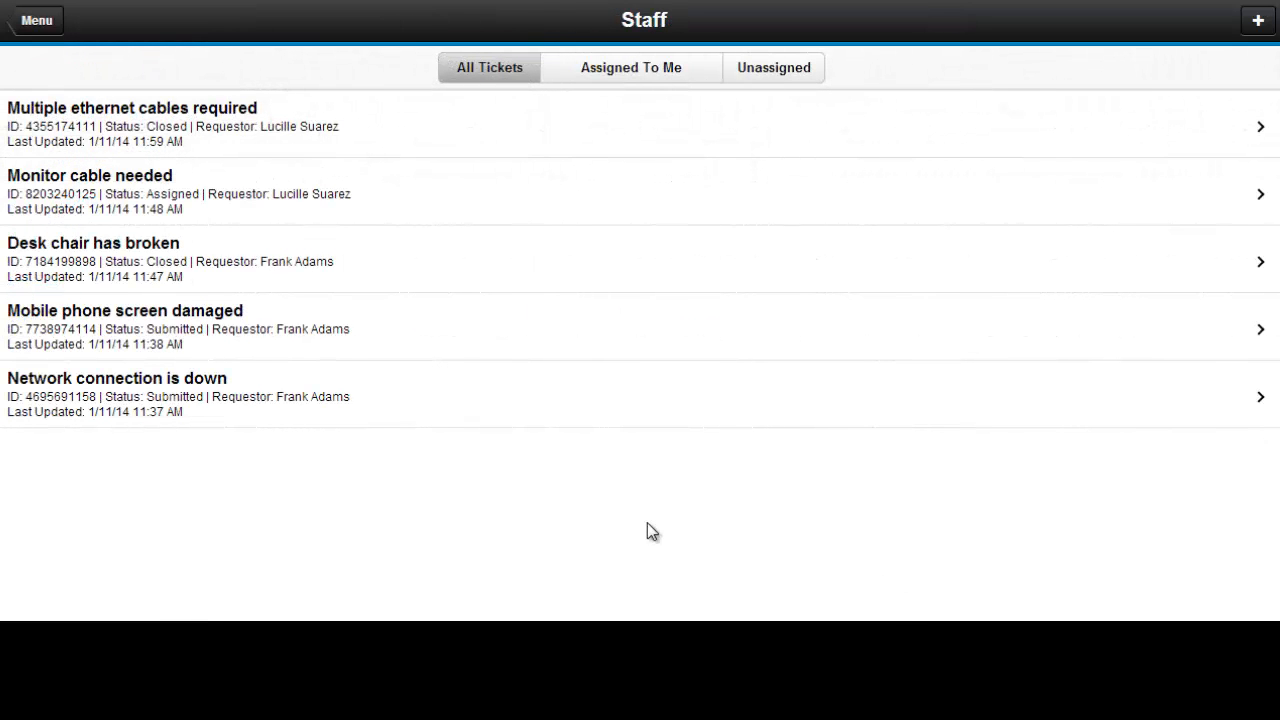
- Filter the staff tickets by Assigned To Me, then Unassigned, and bring up the page menu
left_click(616, 76)
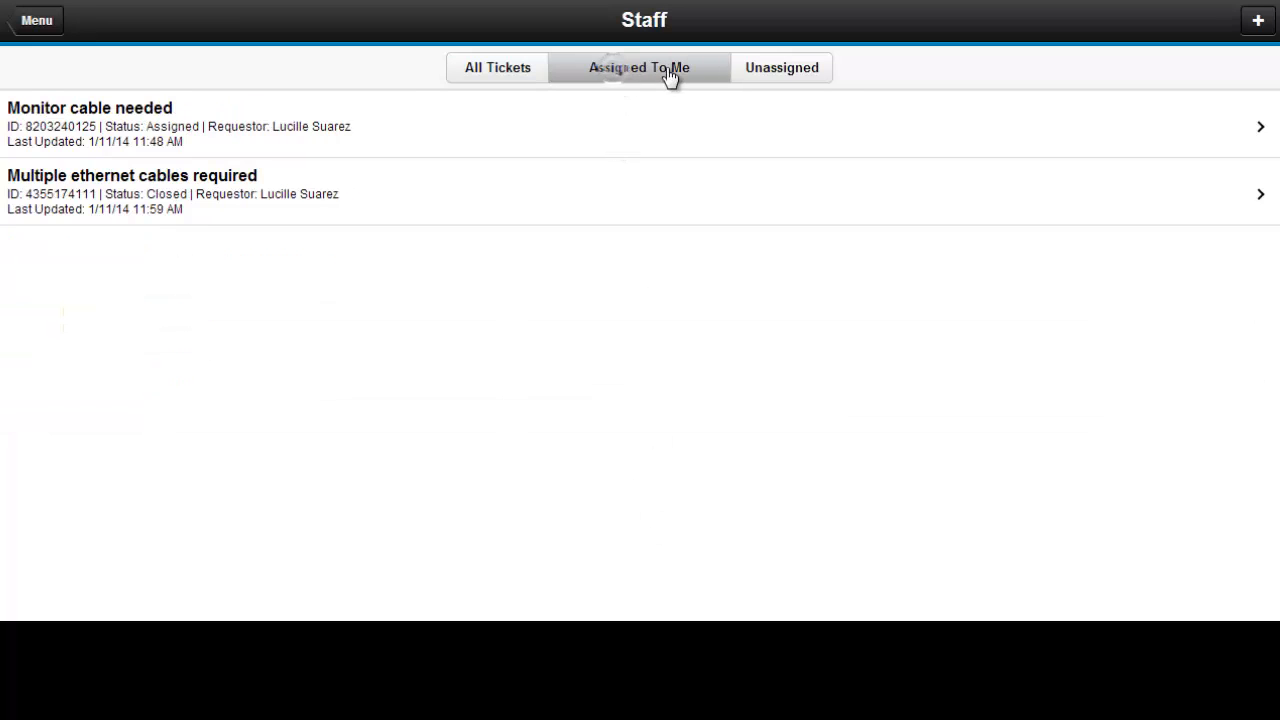
left_click(776, 78)
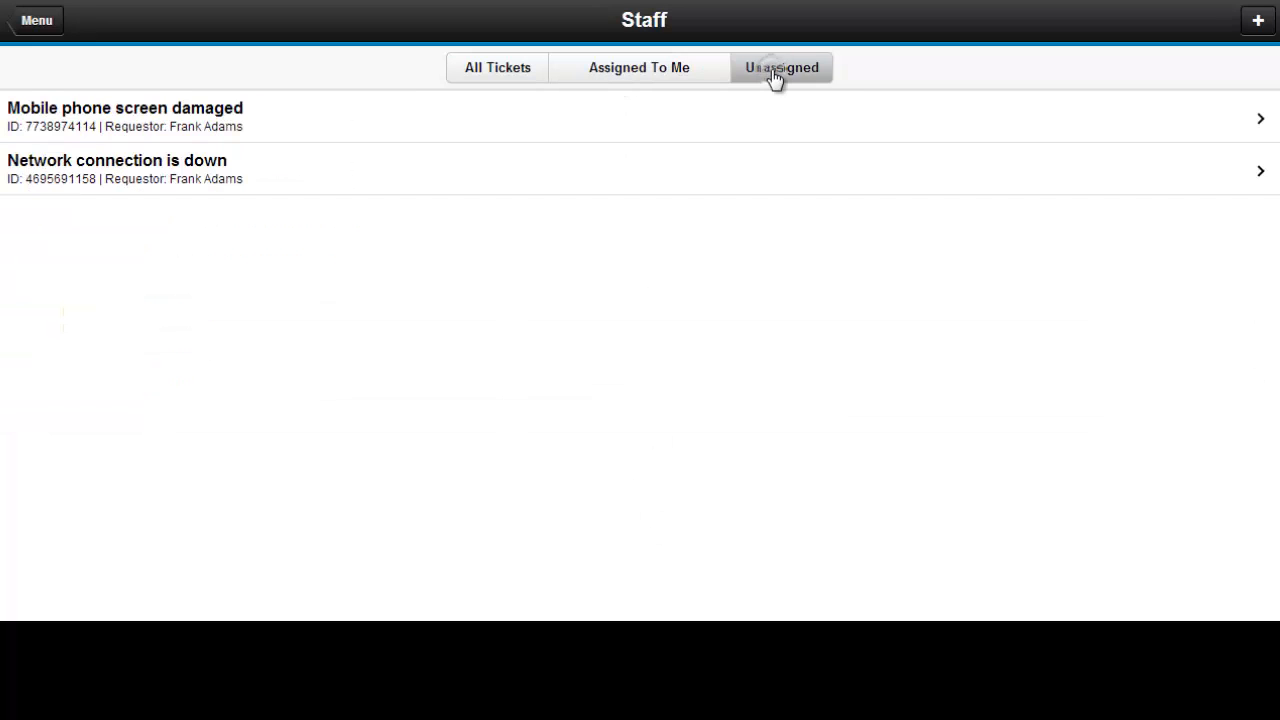
left_click(36, 20)
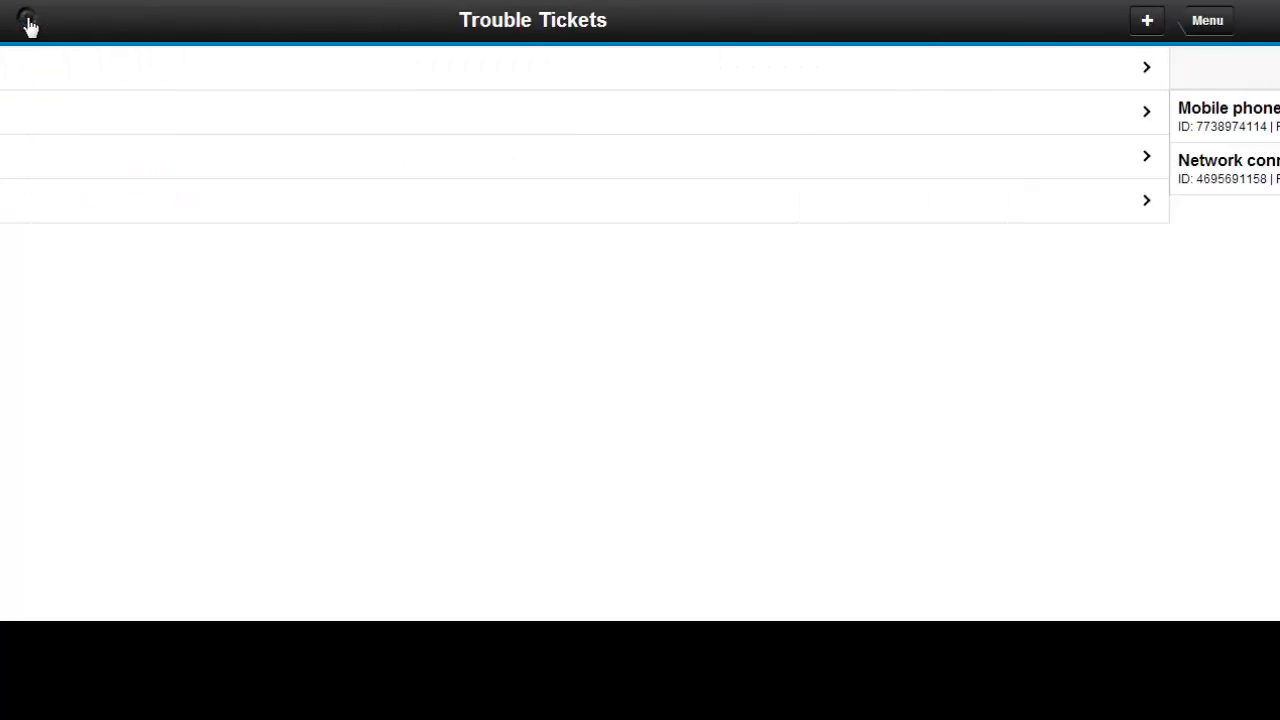
- On the Manager page read the 'How to log a Trouble Ticket' announcement, then view the Network category
left_click(114, 204)
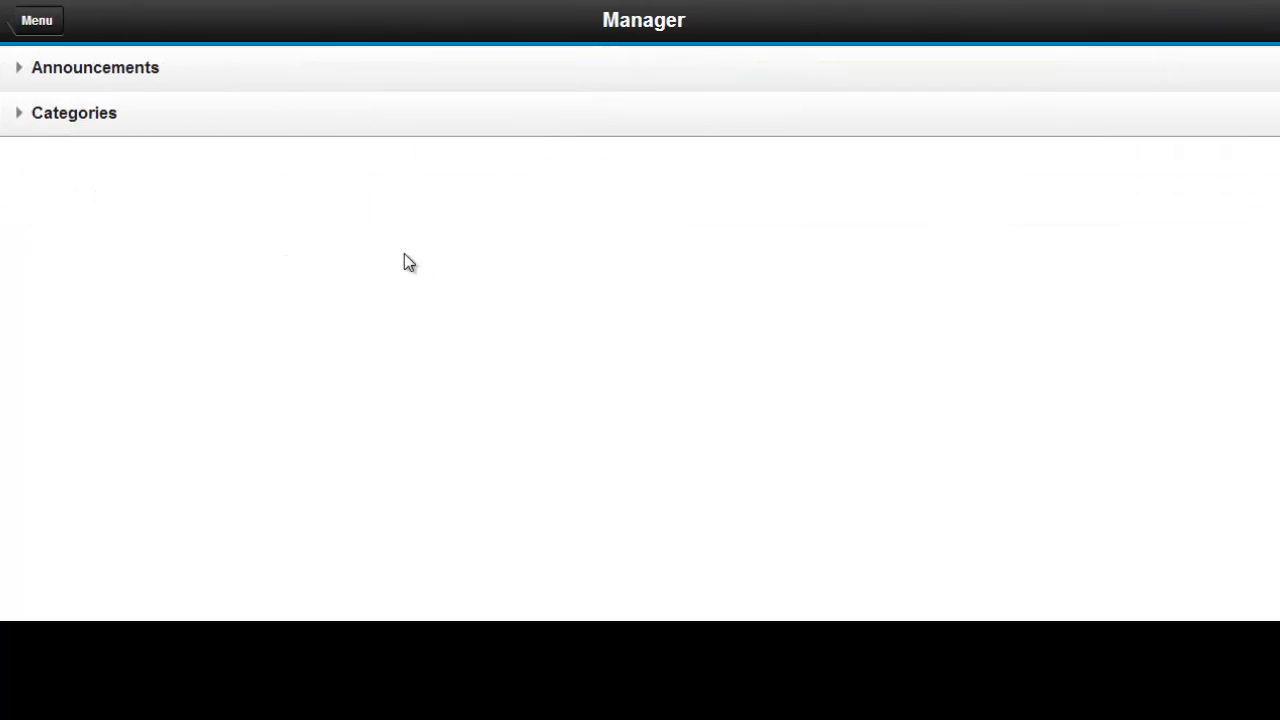
left_click(262, 72)
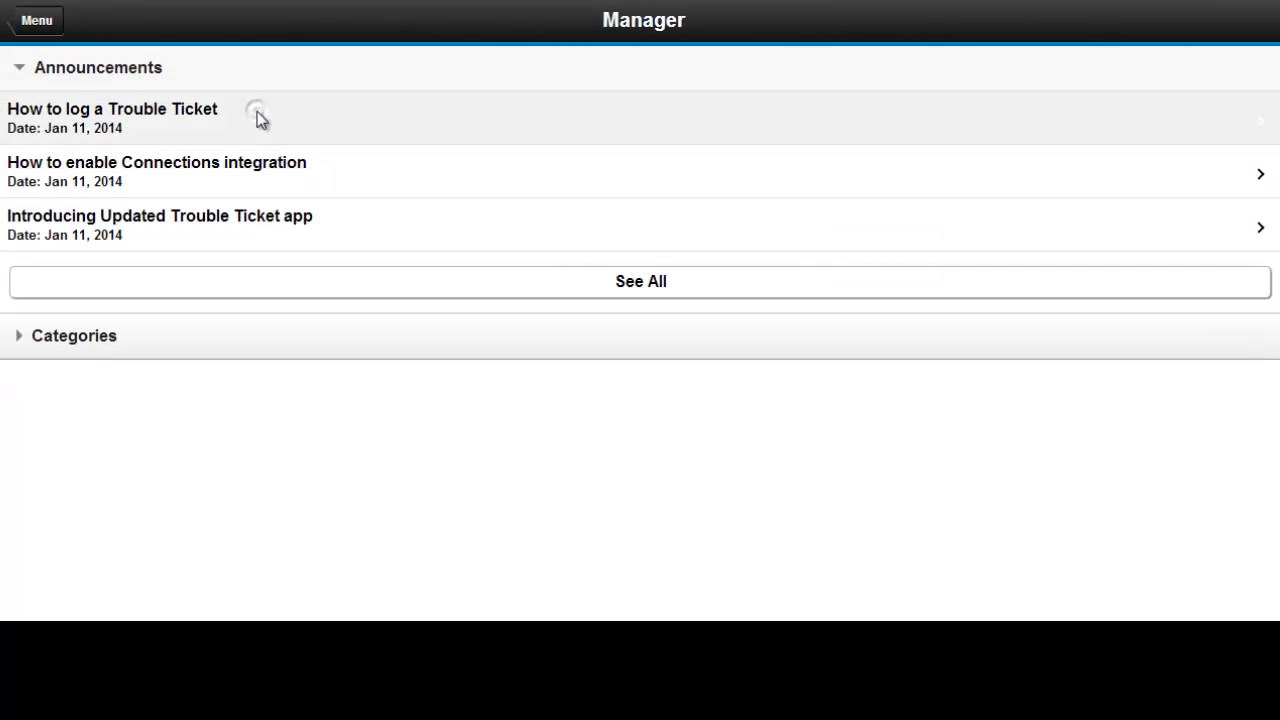
left_click(257, 111)
left_click(36, 20)
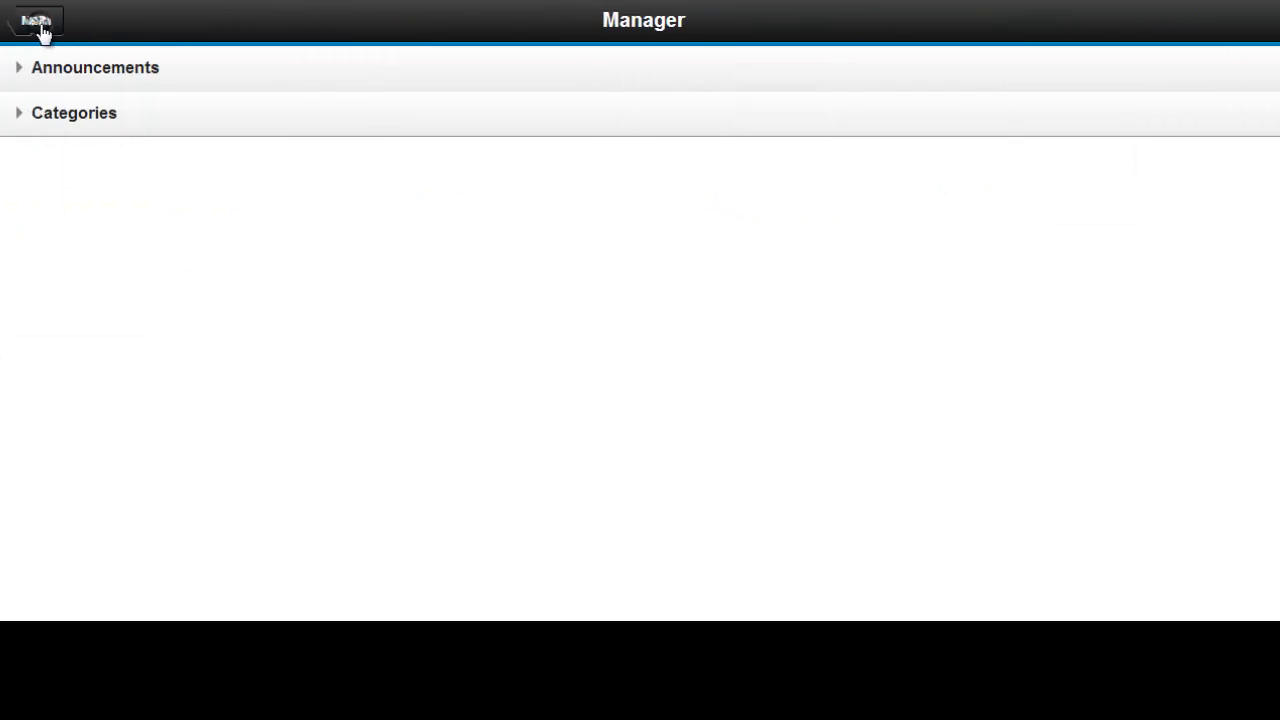
left_click(80, 113)
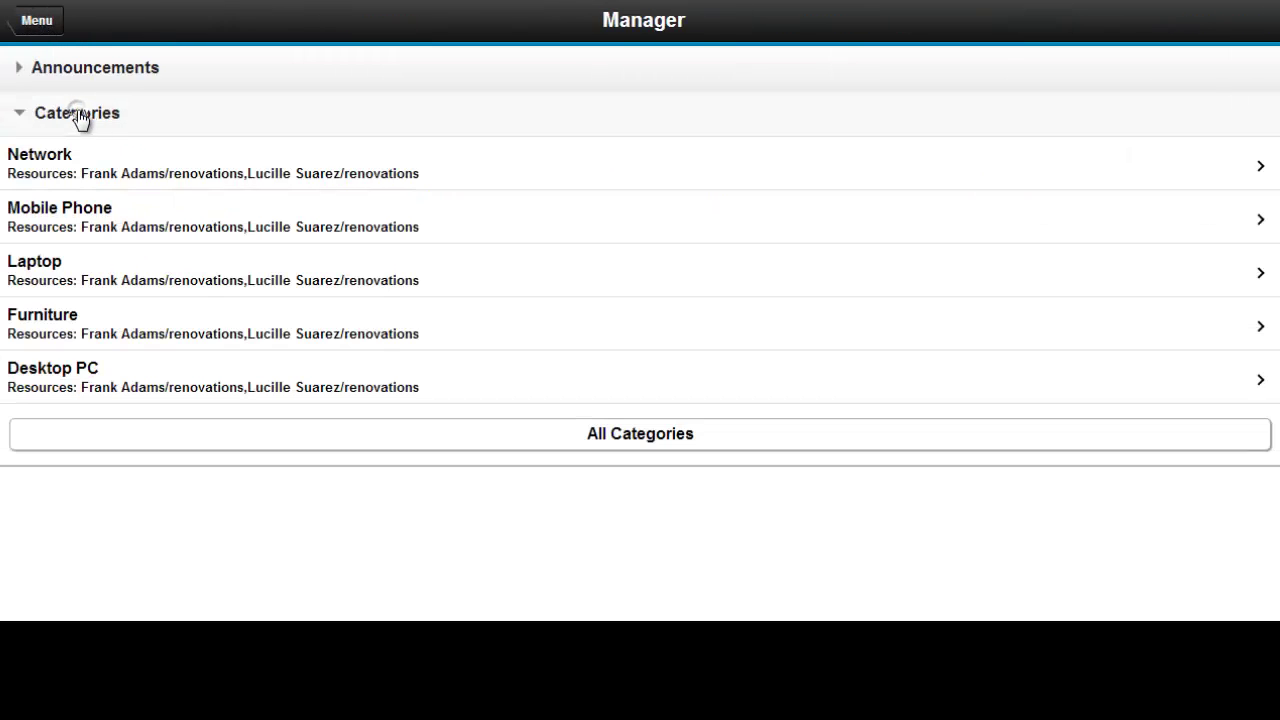
left_click(190, 166)
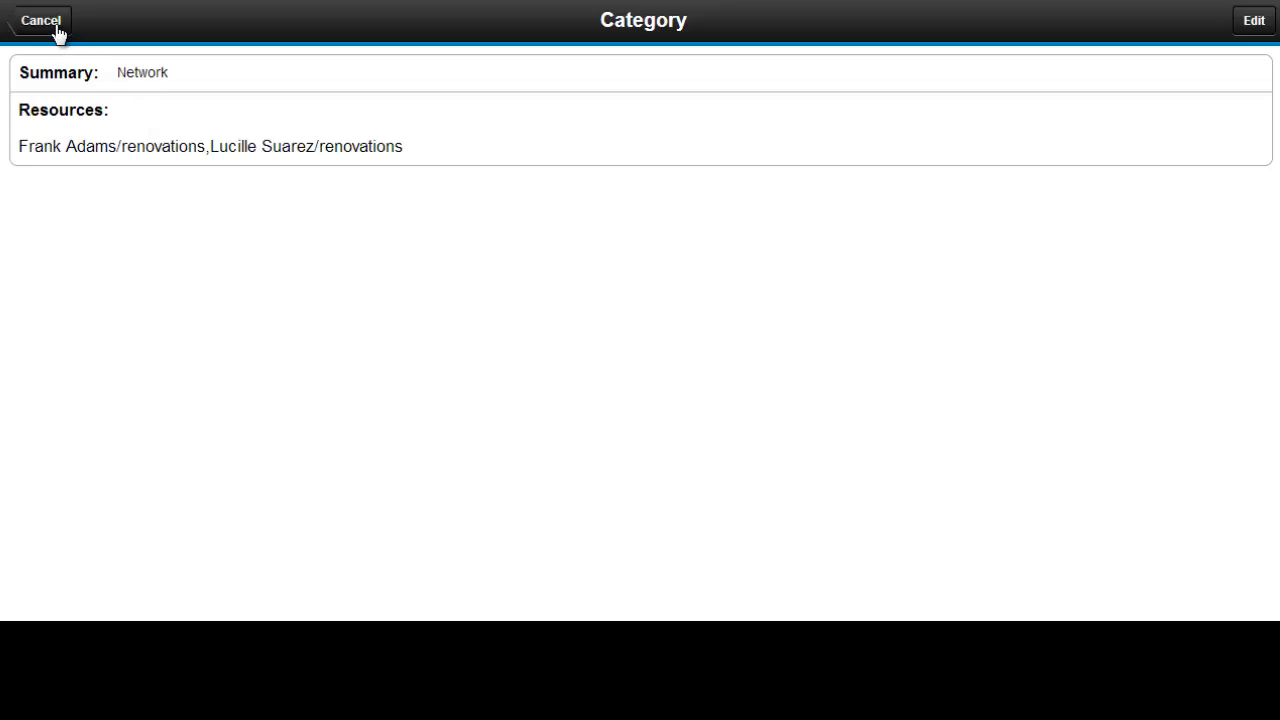
- Submit the 'Printer is out of paper' ticket with an accompanying community forum topic requested
left_click(41, 20)
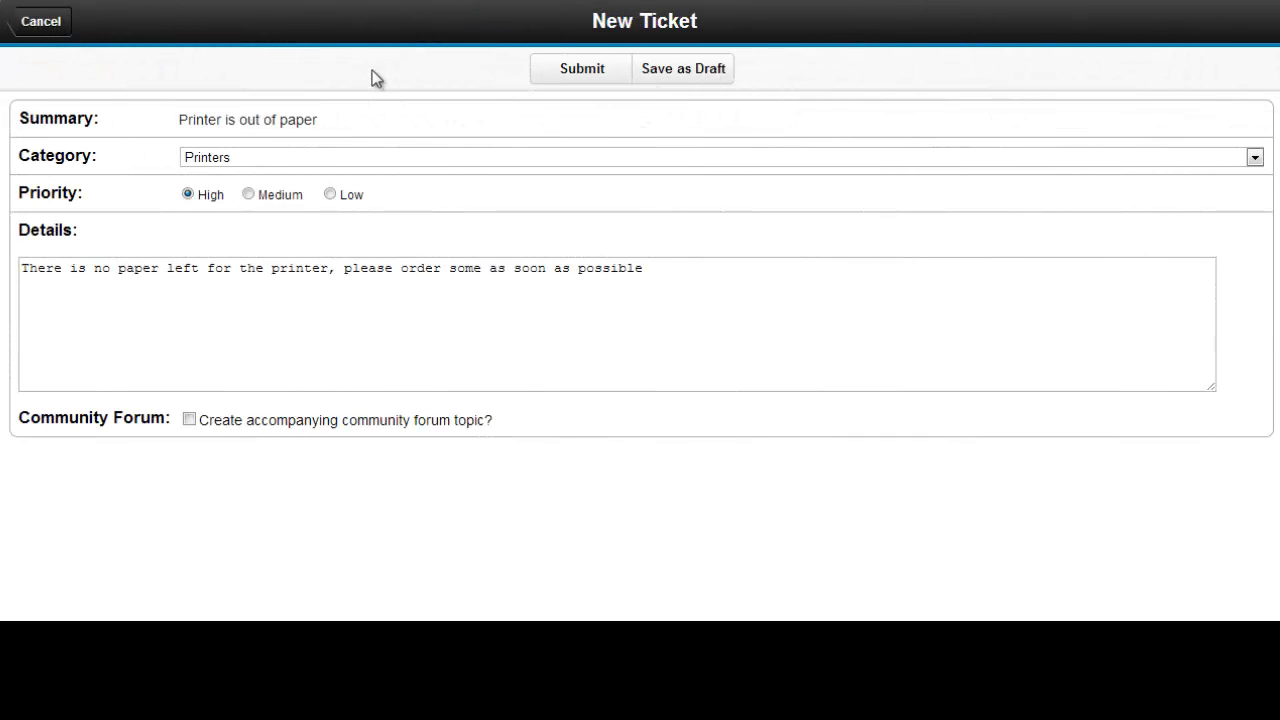
left_click(189, 419)
left_click(570, 68)
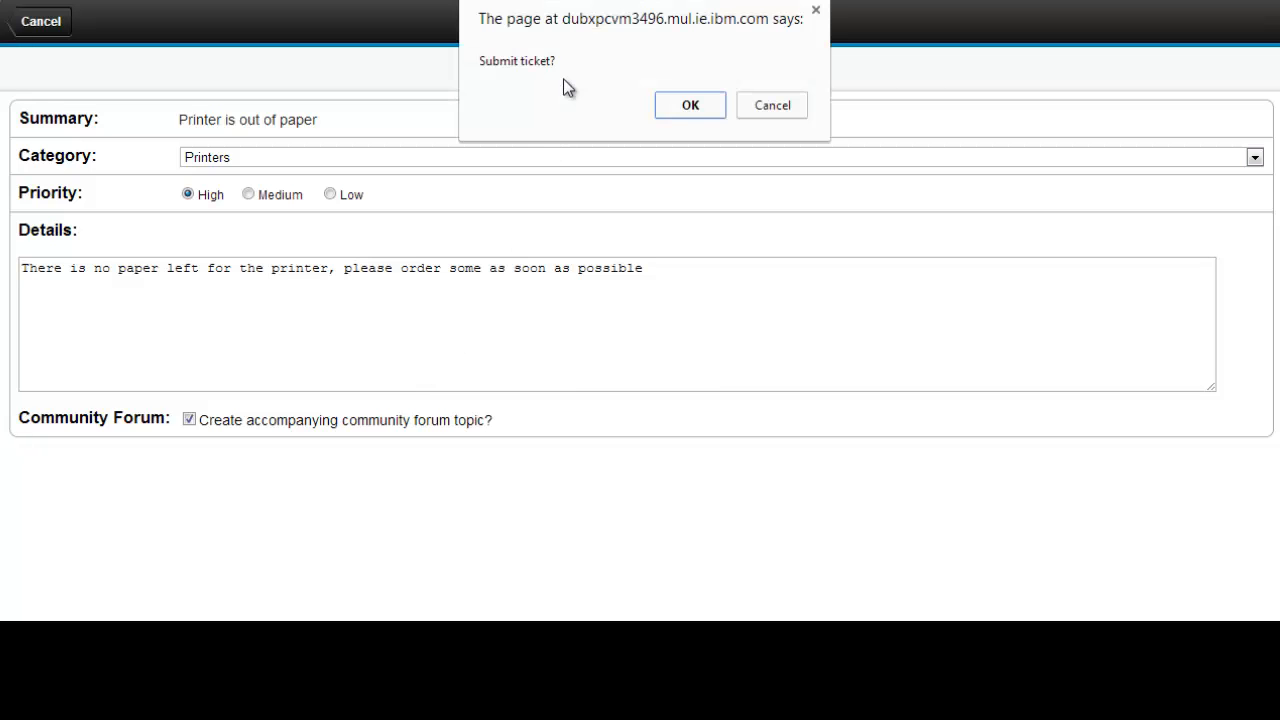
left_click(690, 105)
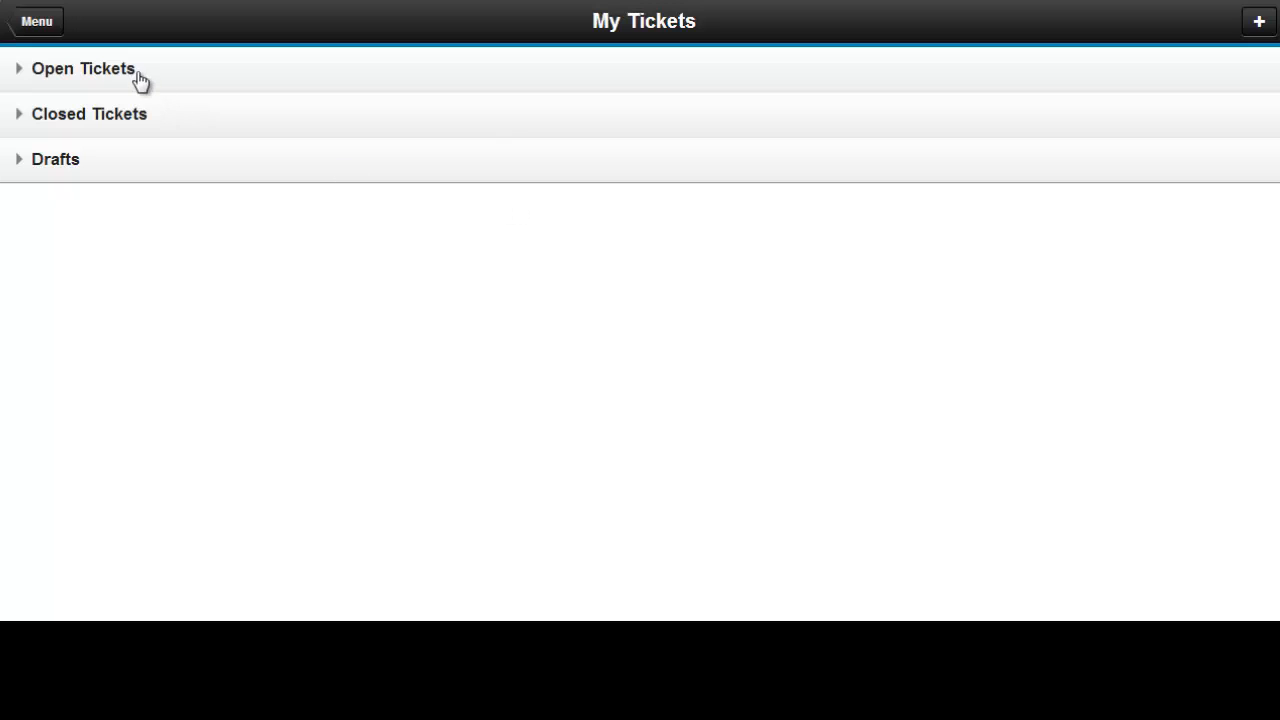
- Open the 'Printer is out of paper' ticket and preview its Assign, Escalate and Close options
left_click(83, 68)
left_click(128, 118)
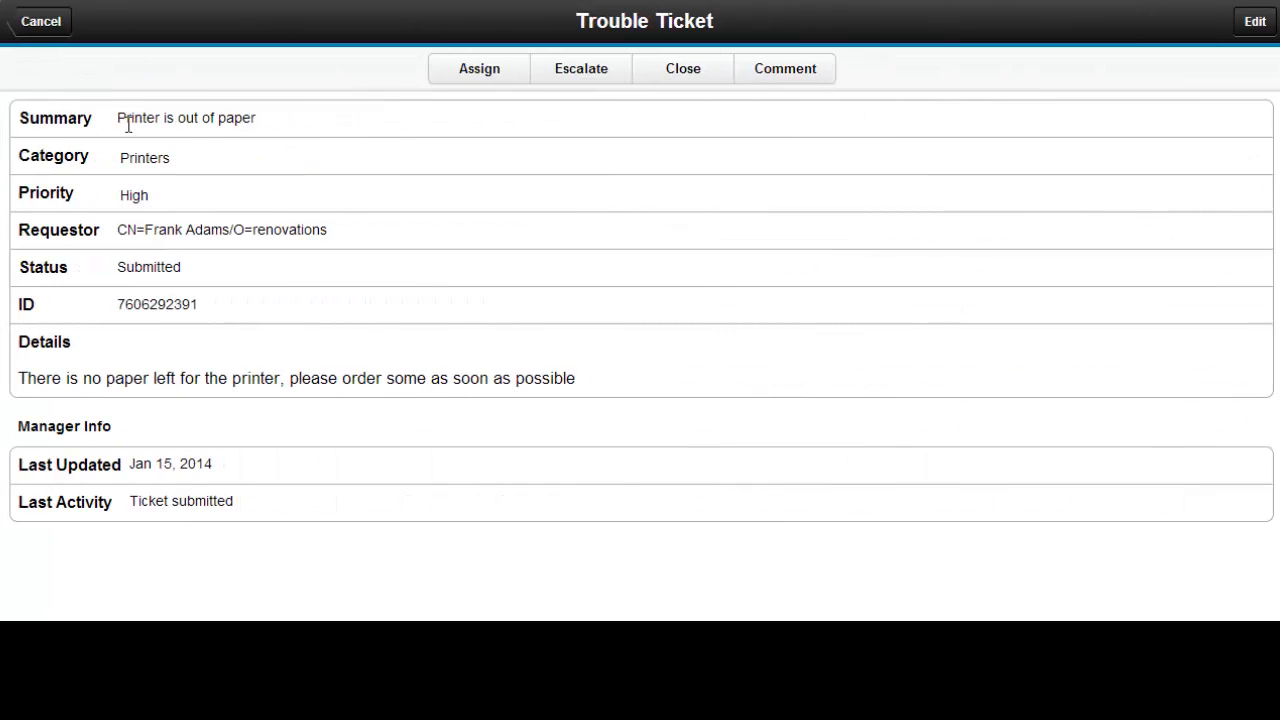
left_click(470, 68)
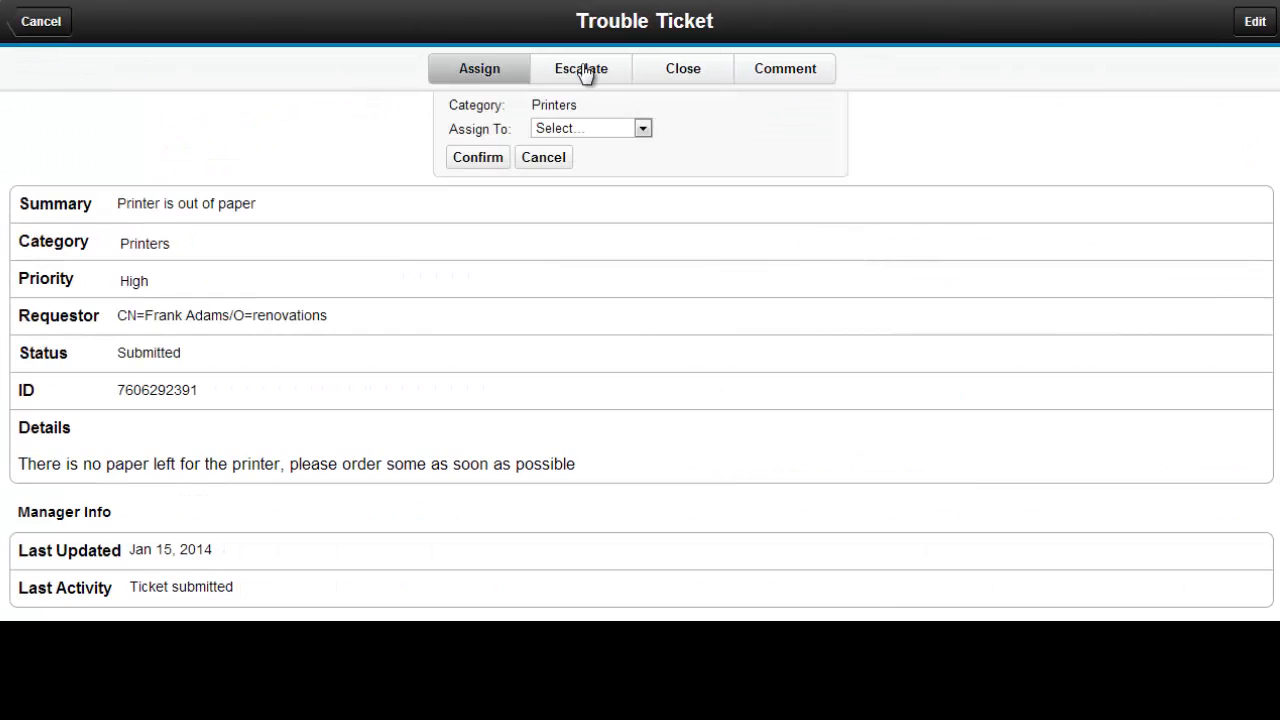
left_click(581, 68)
left_click(684, 68)
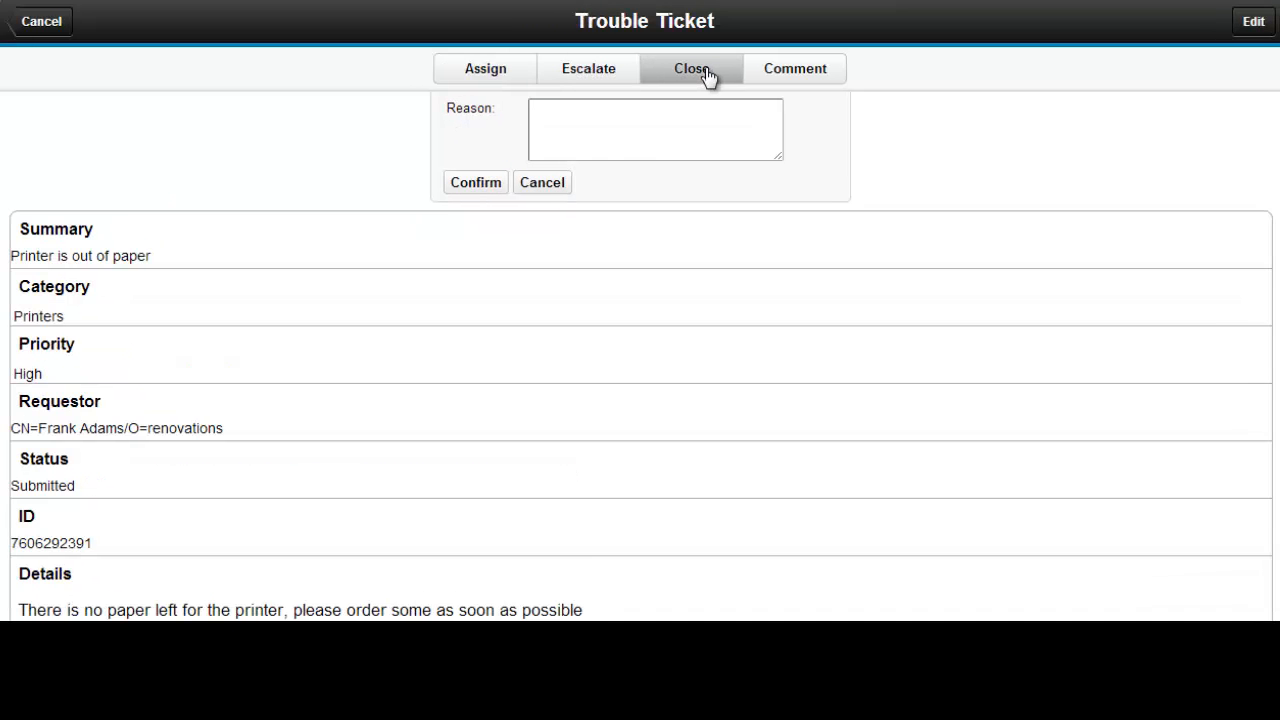
- Write a comment on the printer ticket and add it
left_click(785, 68)
left_click(642, 124)
type("comment")
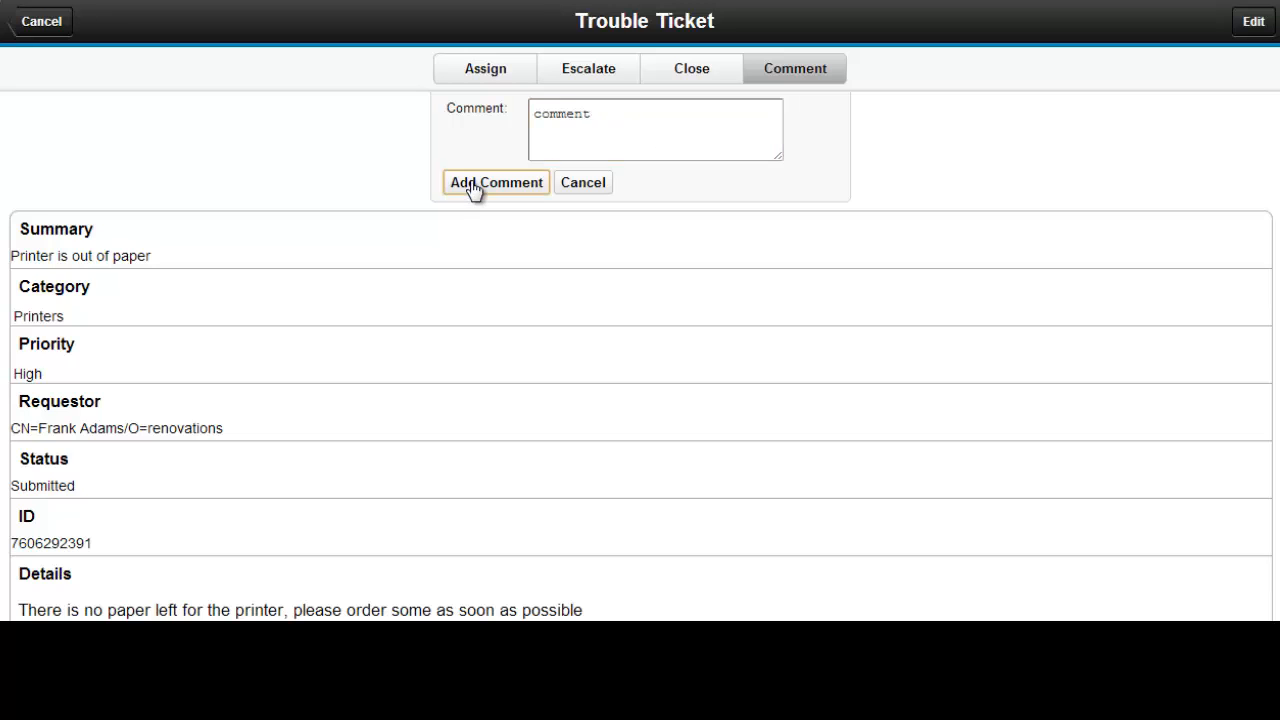
left_click(473, 186)
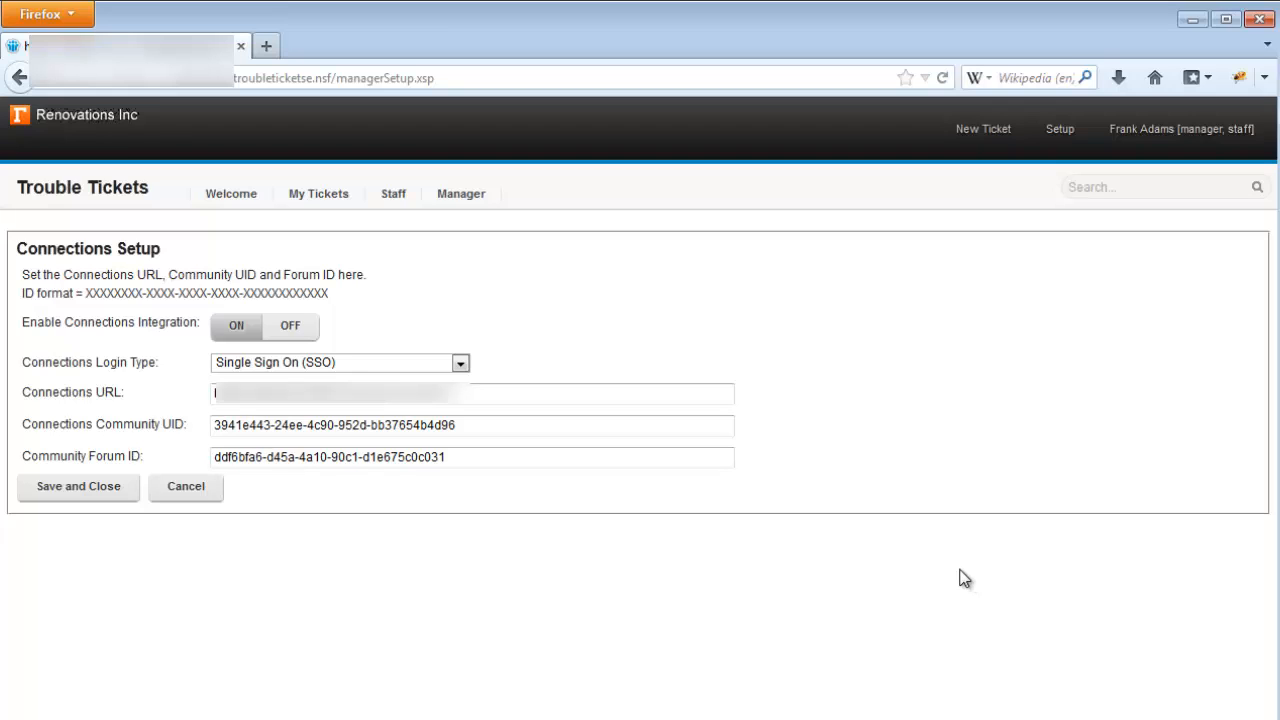
- Set Enable Connections Integration to OFF and save and close the setup
left_click(296, 326)
left_click(79, 486)
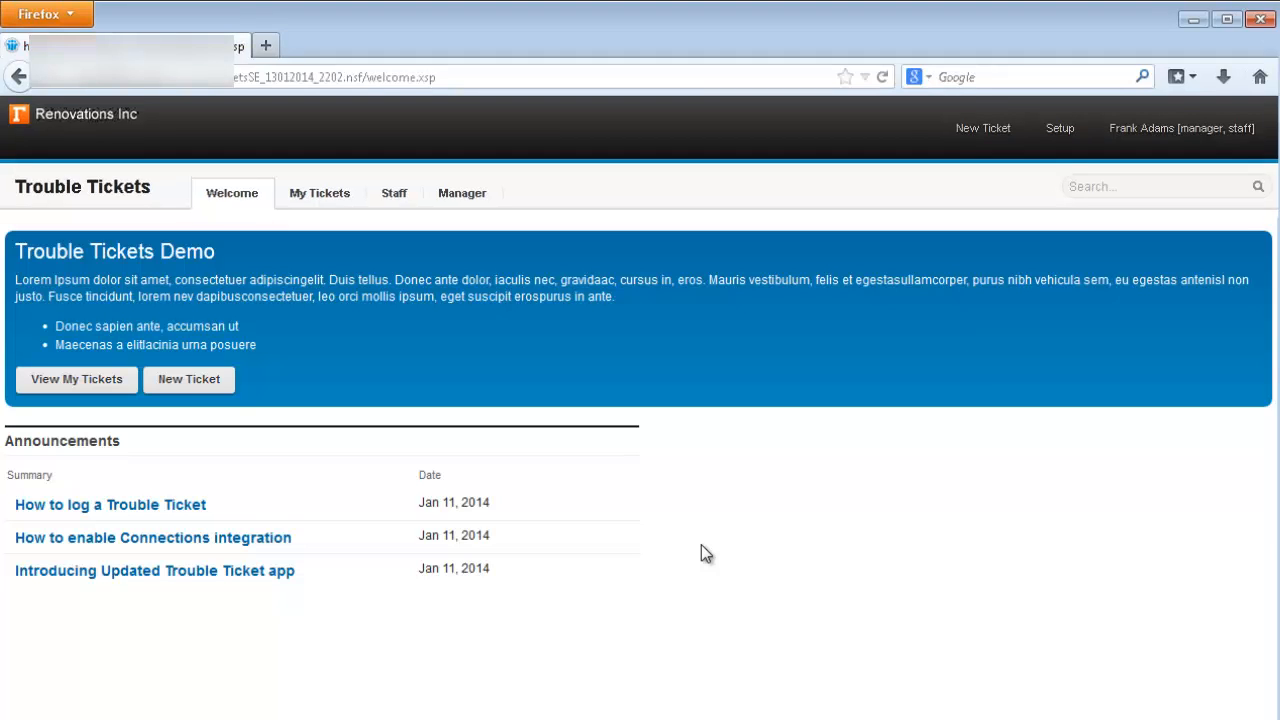
left_click(319, 195)
left_click(200, 284)
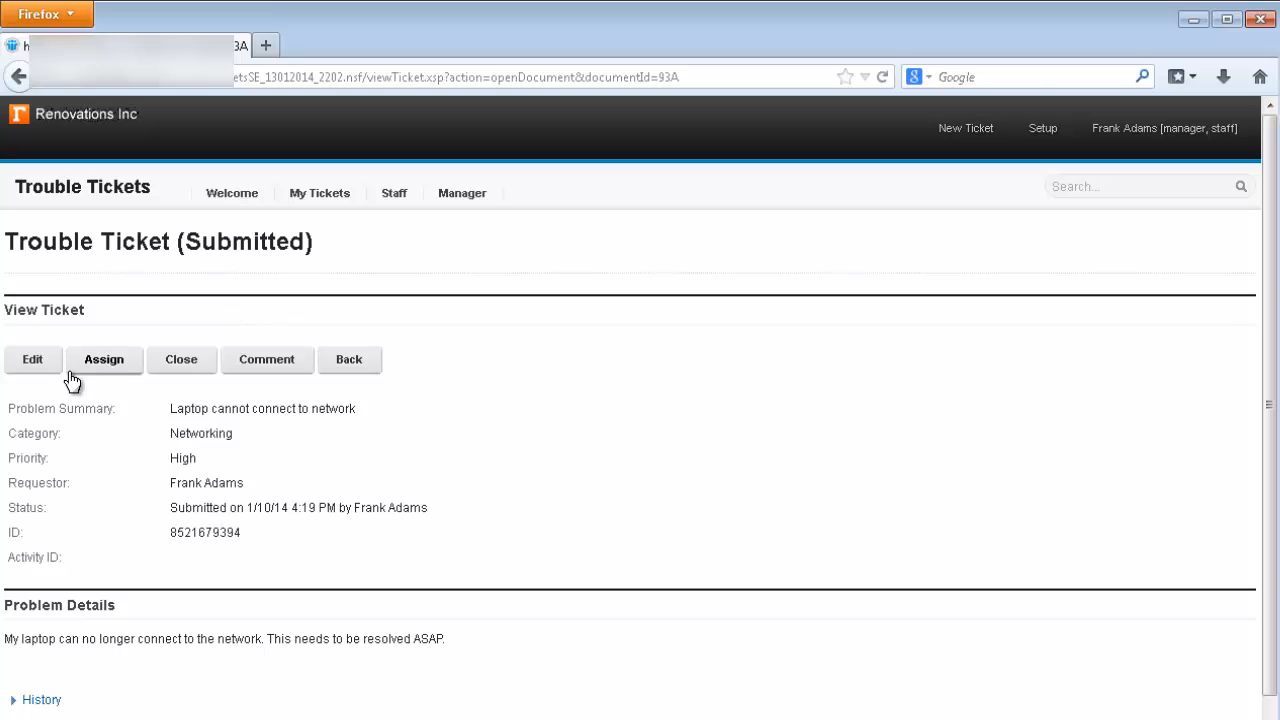
left_click(98, 362)
left_click(566, 420)
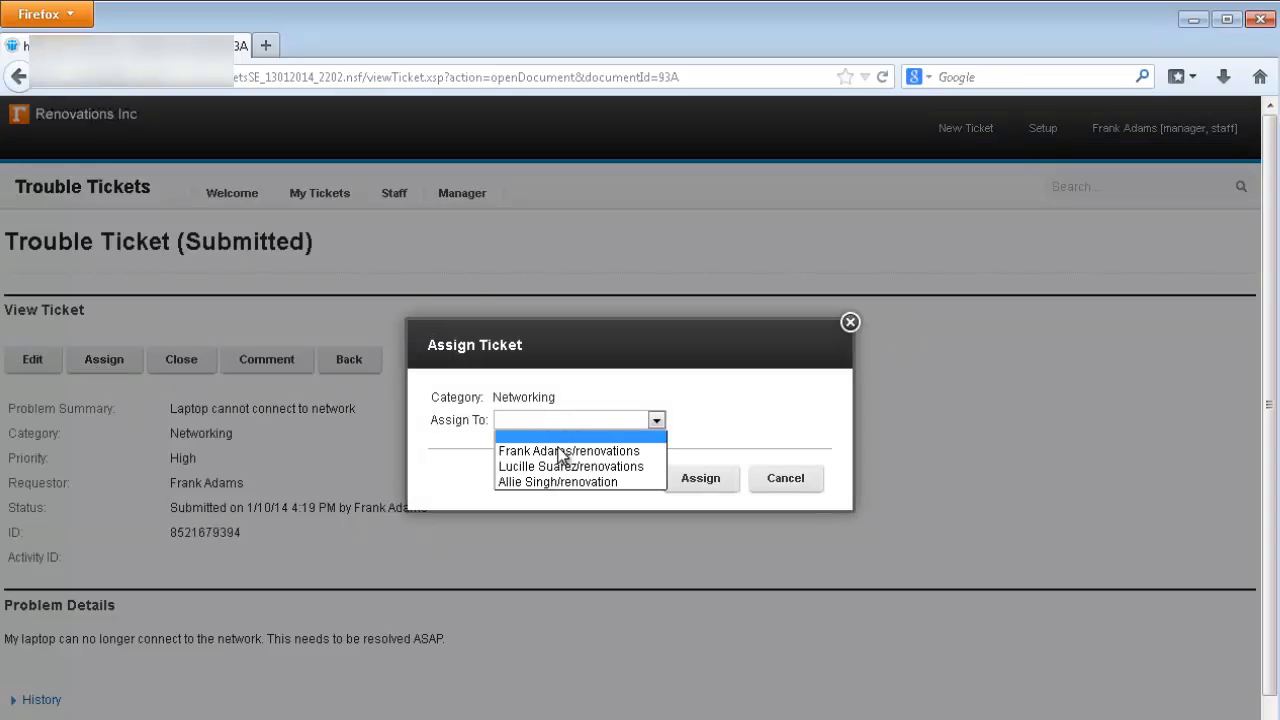
left_click(551, 467)
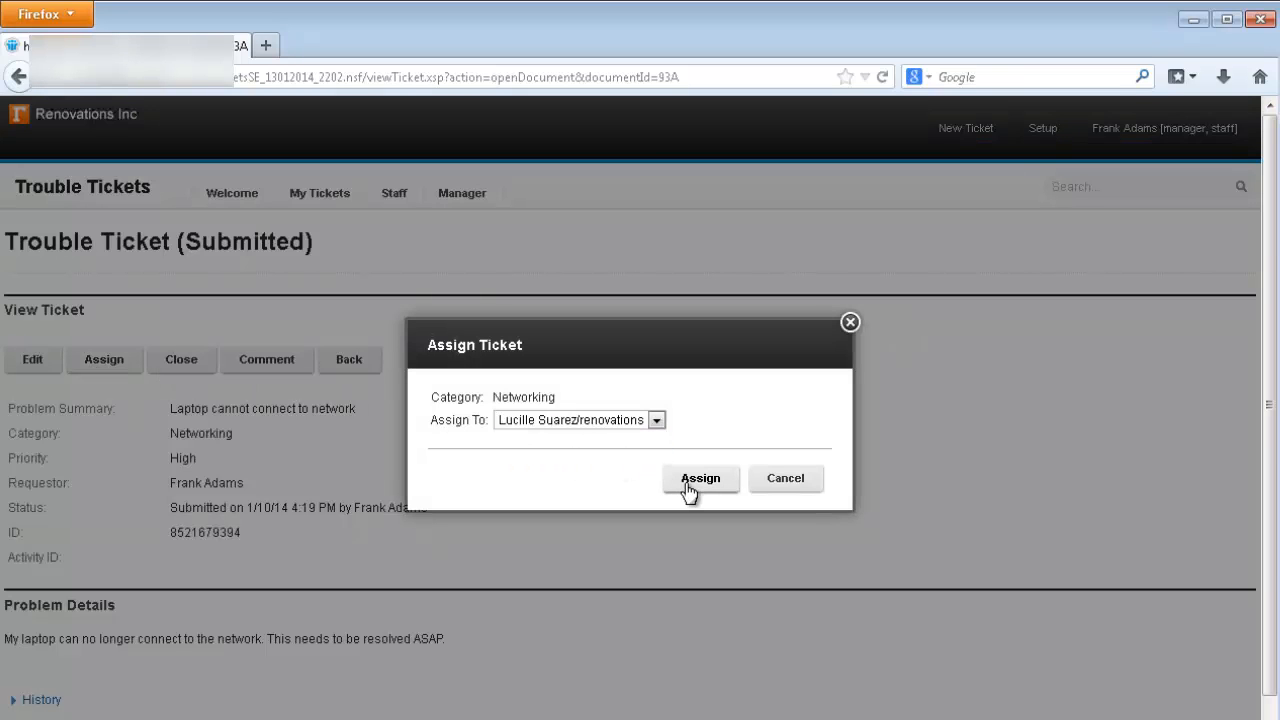
left_click(700, 478)
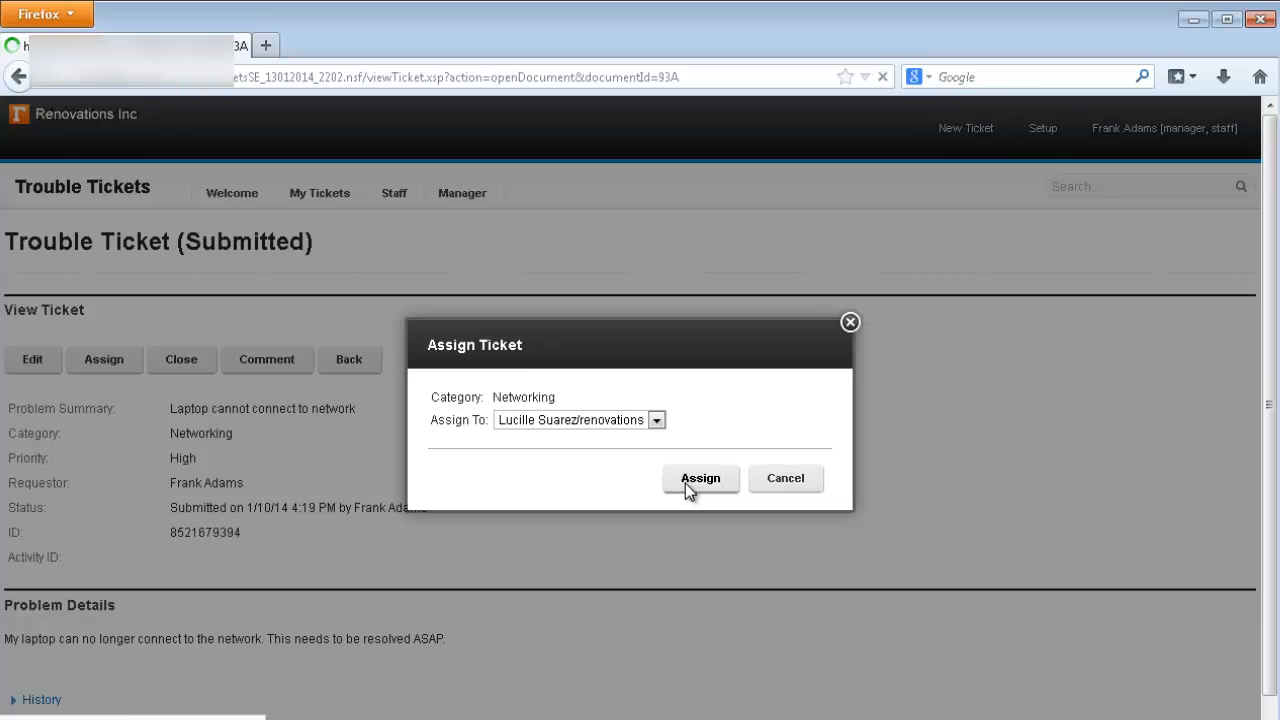
left_click(1193, 19)
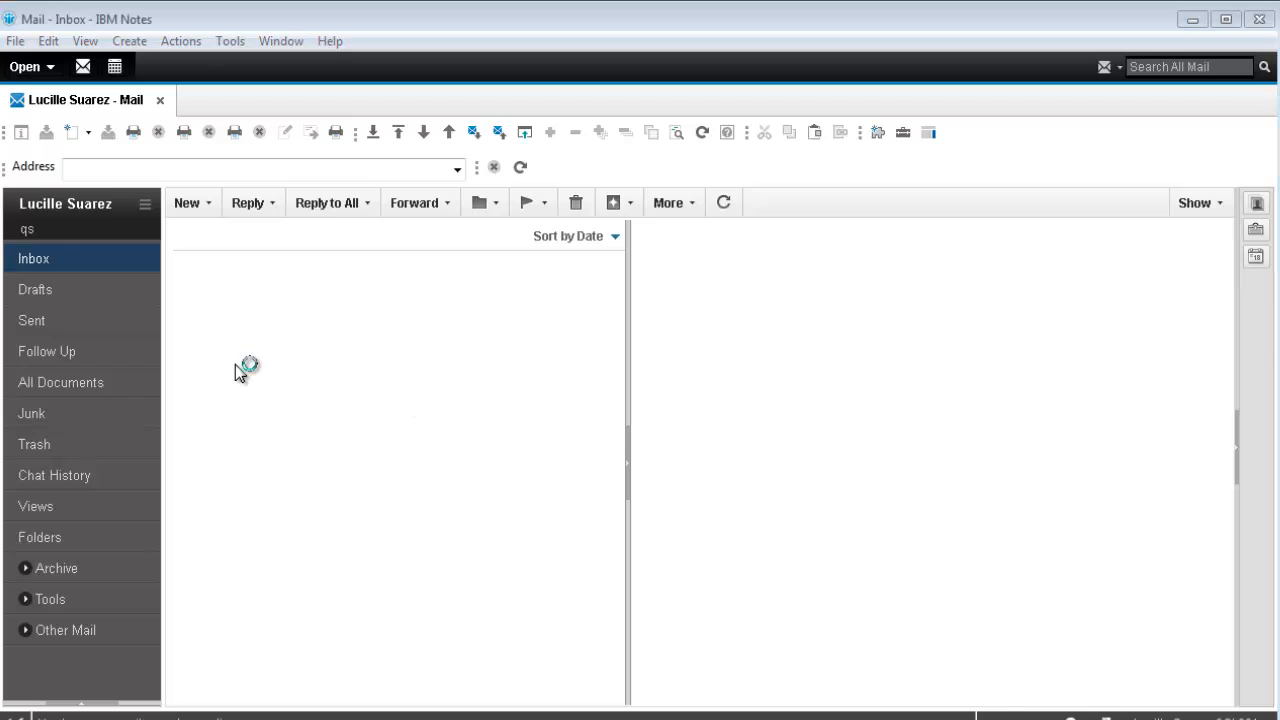